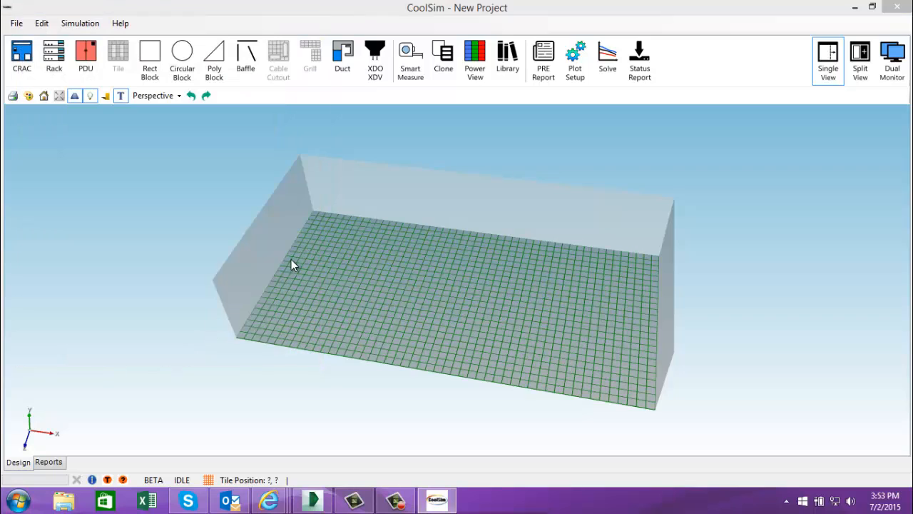
Open the equipment library and filter CRAC_Catalog by type Crac, flow direction Upflow and manufacturer Liebert.
middle_click_drag(291, 259, 378, 320)
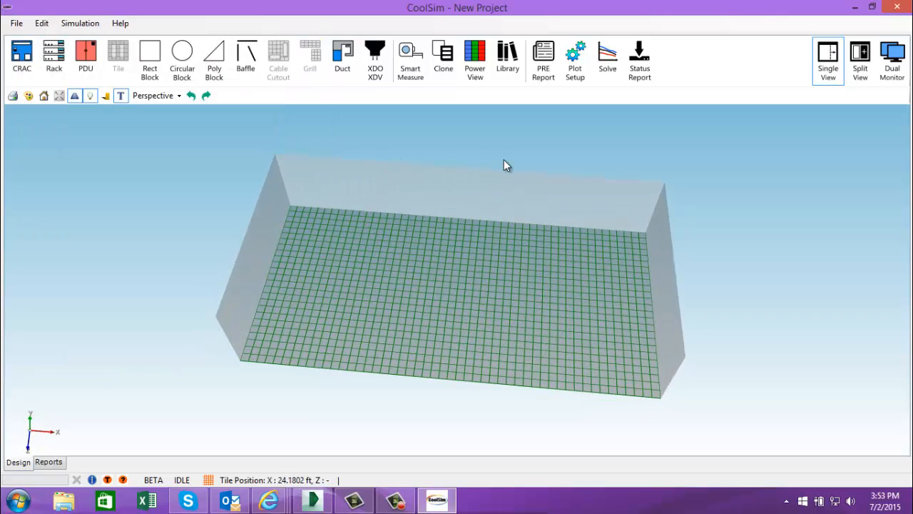
left_click(505, 63)
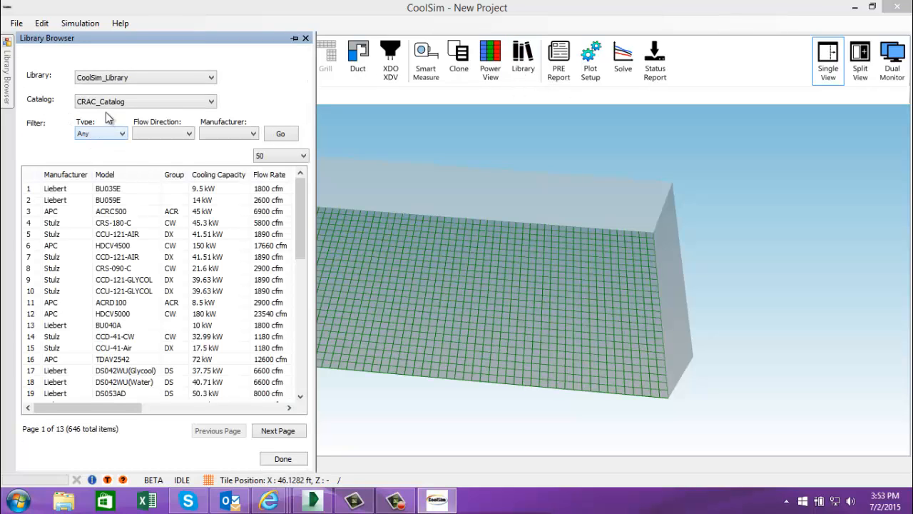
left_click(110, 105)
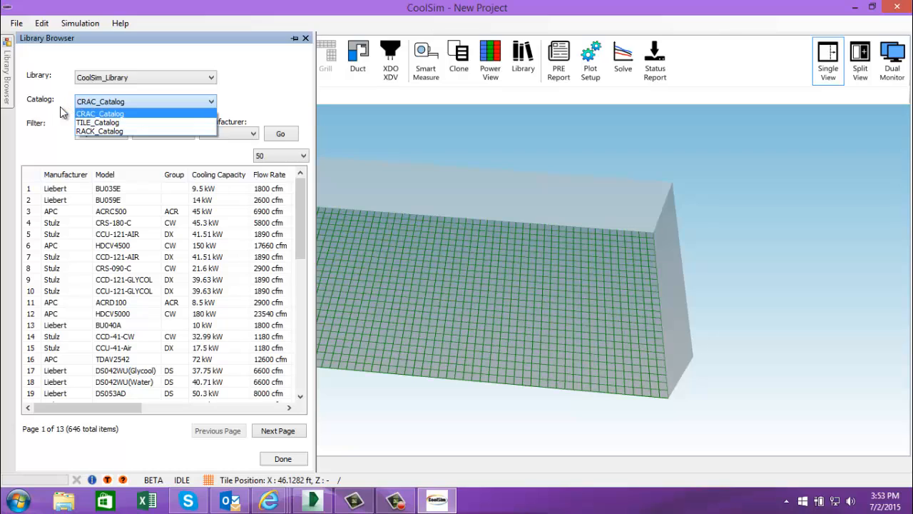
left_click(103, 113)
left_click(119, 135)
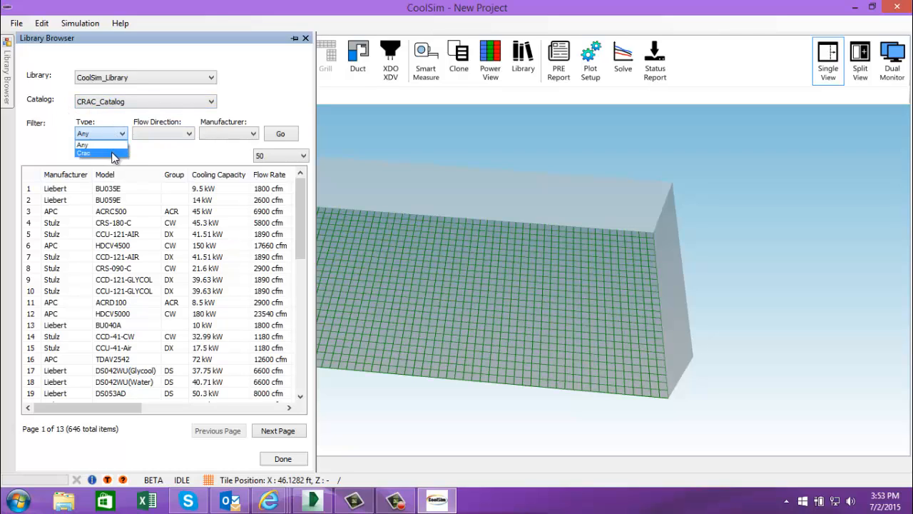
left_click(114, 152)
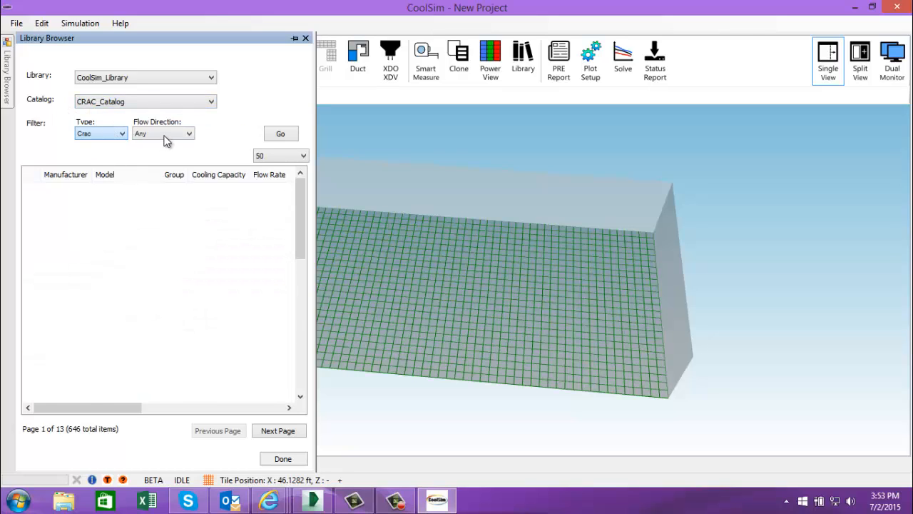
left_click(164, 137)
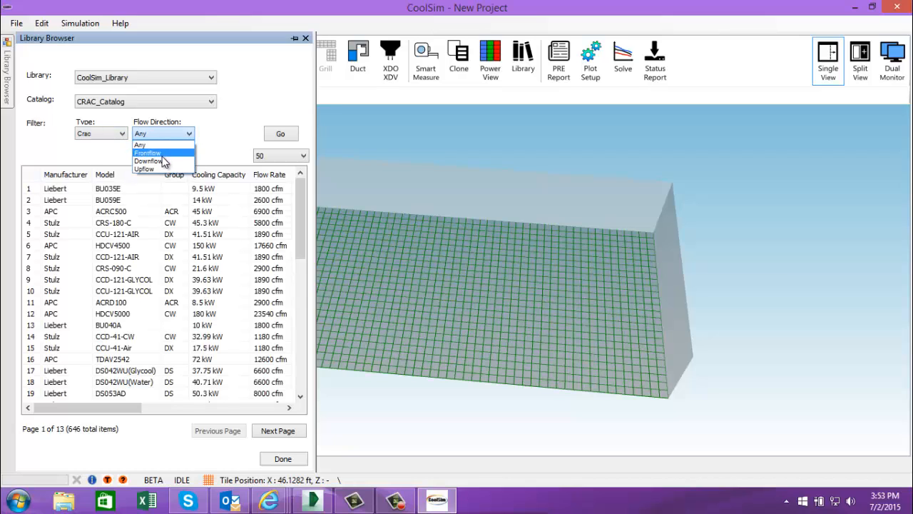
left_click(164, 170)
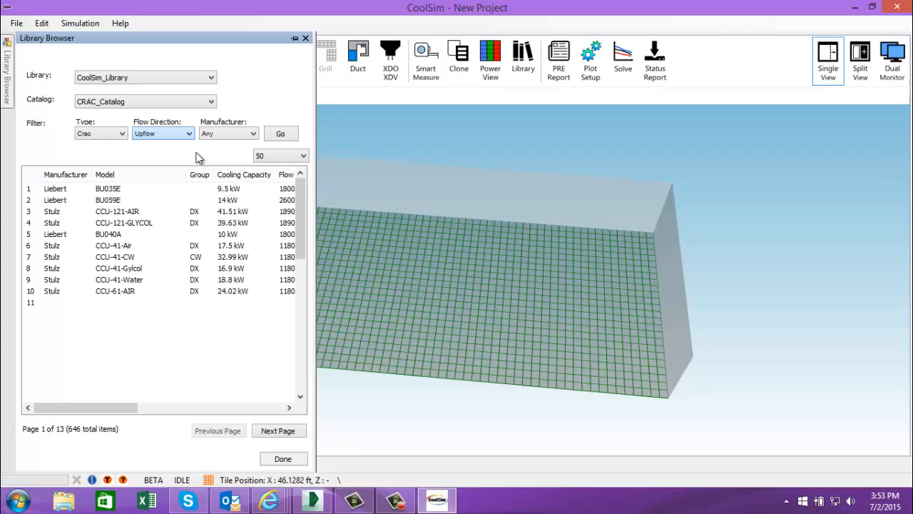
left_click(219, 136)
left_click(217, 154)
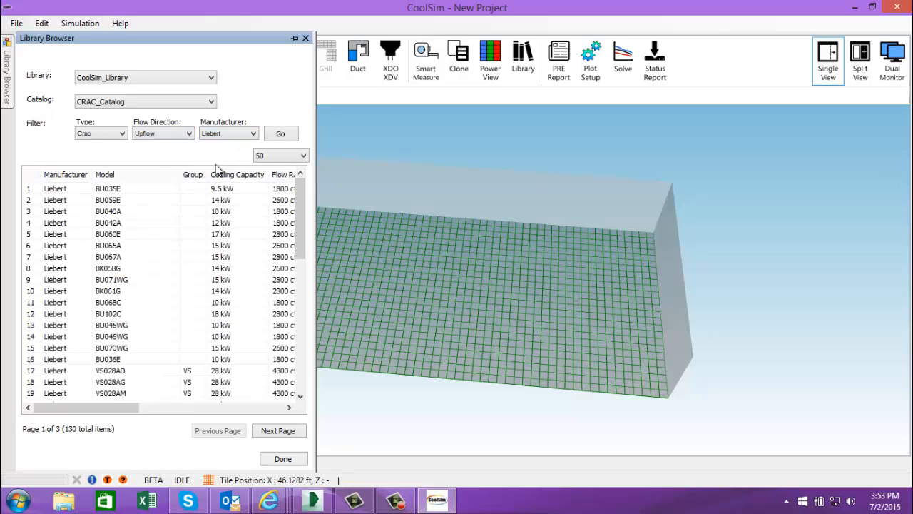
Sort the catalog by descending cooling capacity and place a Liebert VS105AM unit on the room floor near the back wall.
left_click(219, 179)
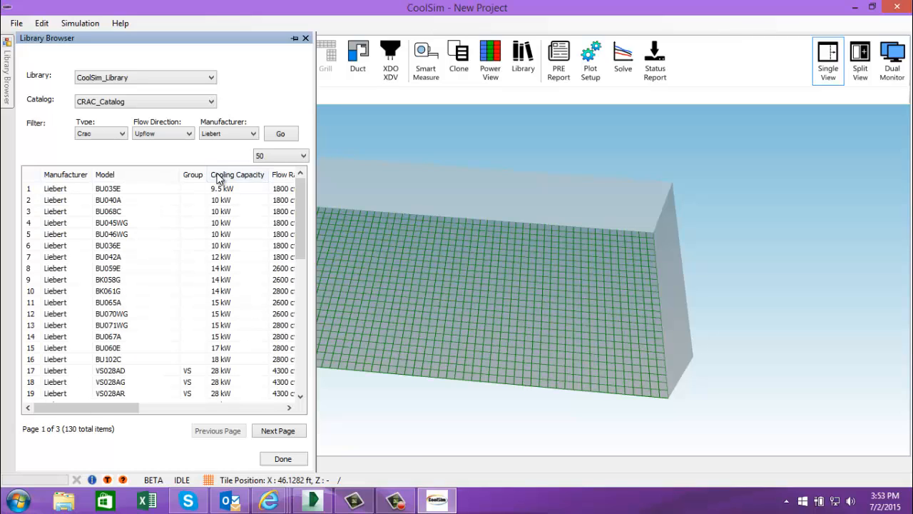
left_click(218, 179)
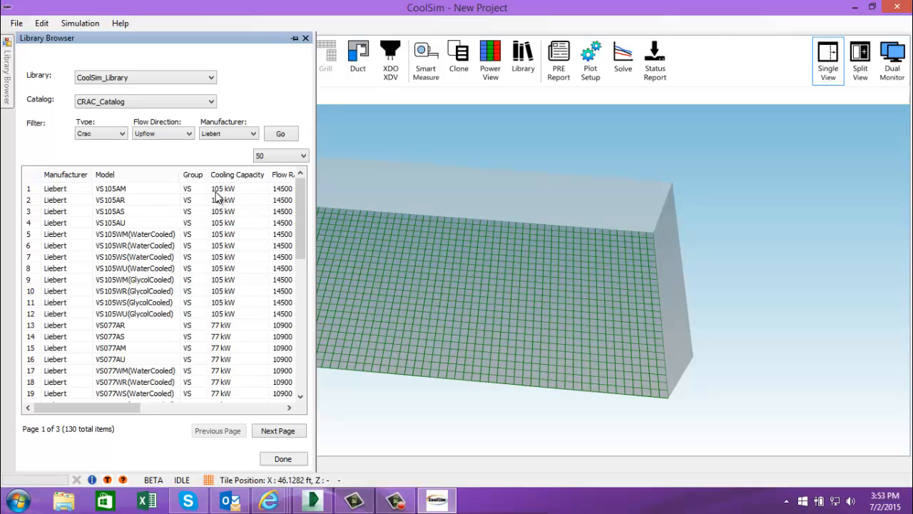
left_click(216, 190)
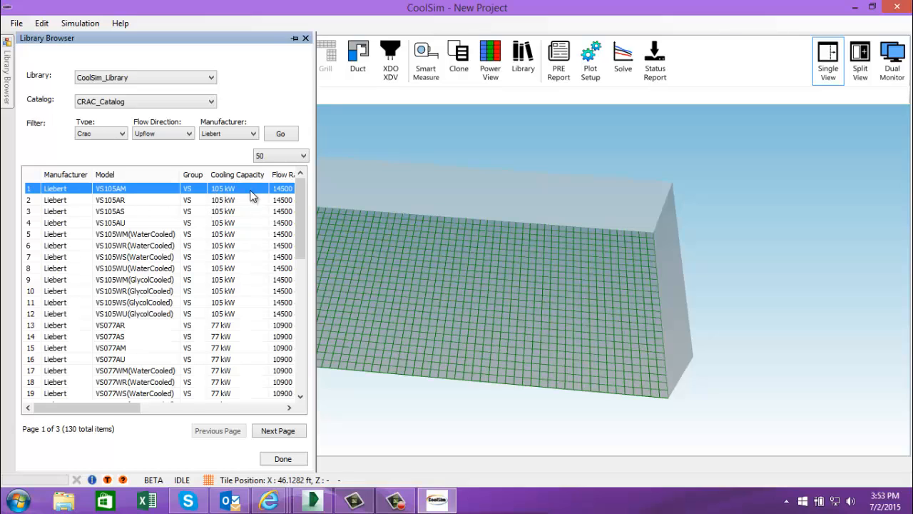
left_click(428, 252)
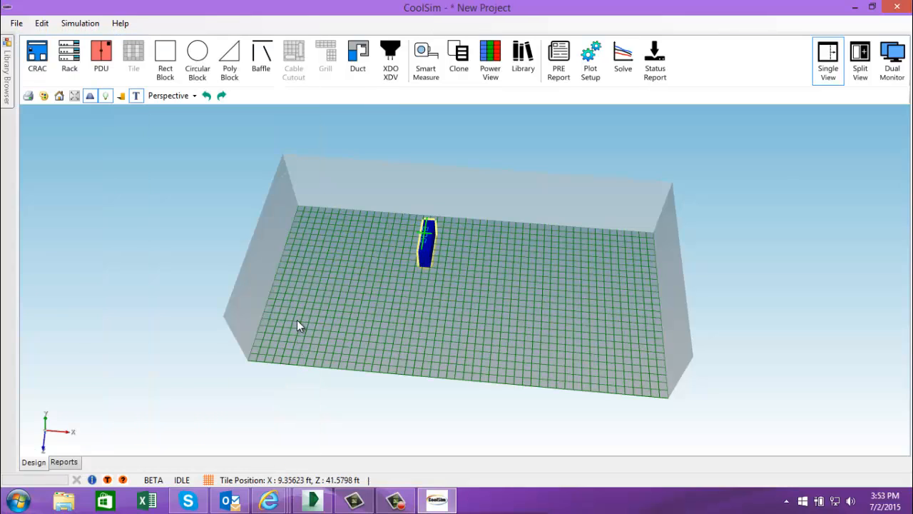
Switch the room display from Perspective to the Top view.
middle_click_drag(351, 301, 357, 307)
left_click(166, 99)
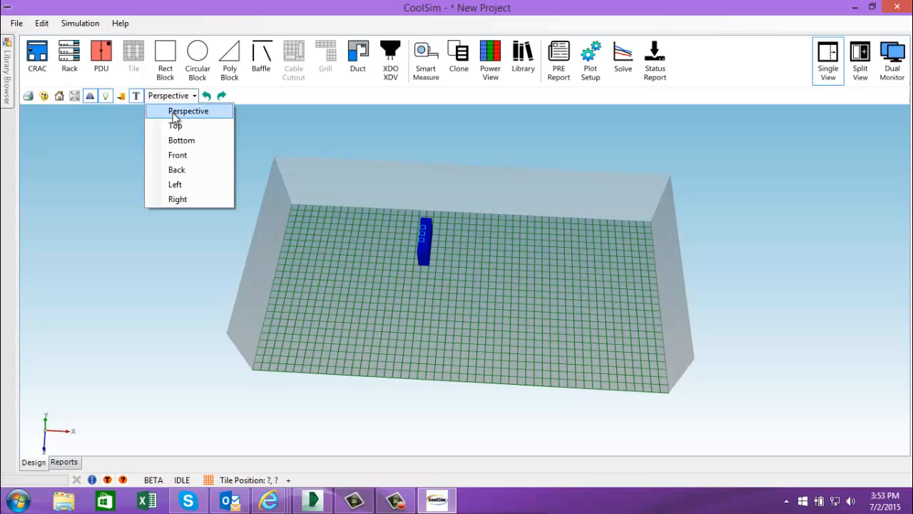
left_click(172, 112)
left_click(169, 99)
left_click(175, 126)
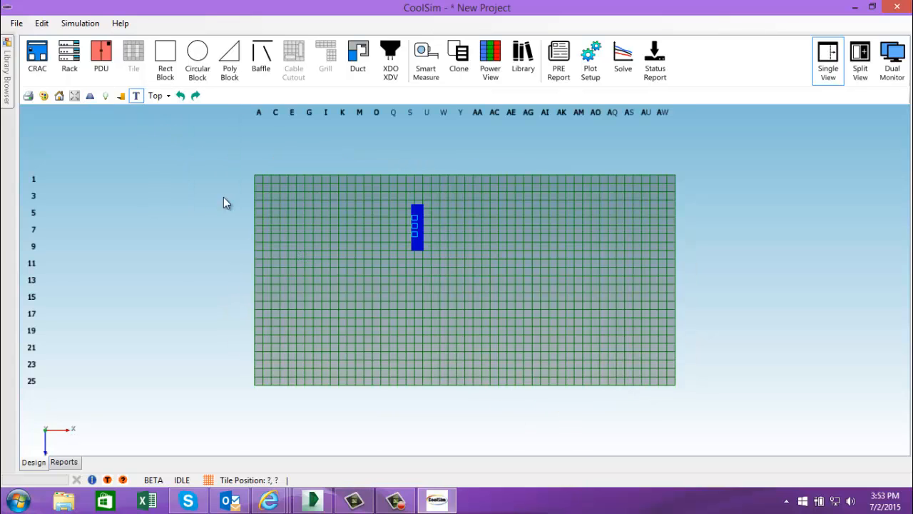
scroll(226, 200, "up", 5)
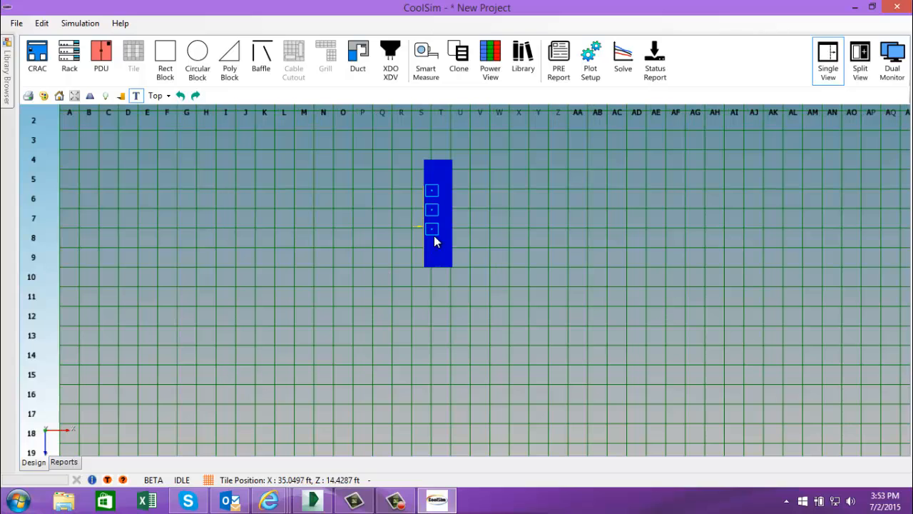
Rotate the CRAC unit until its front faces row 25, and move it against the row 1 wall at columns E to J.
left_click(434, 234)
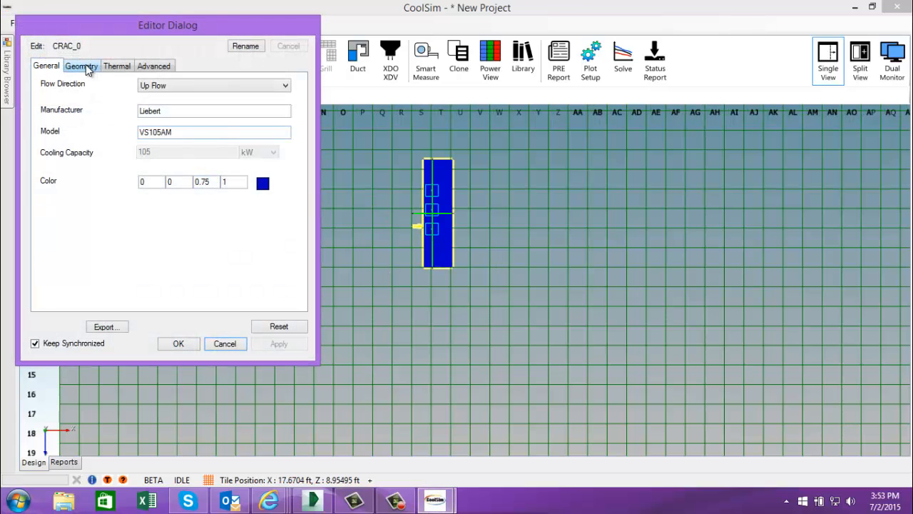
left_click(84, 65)
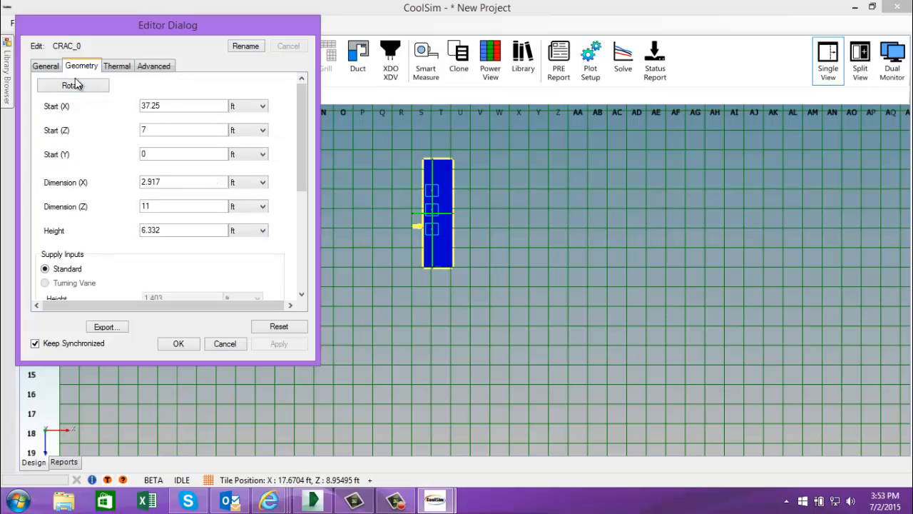
left_click(74, 84)
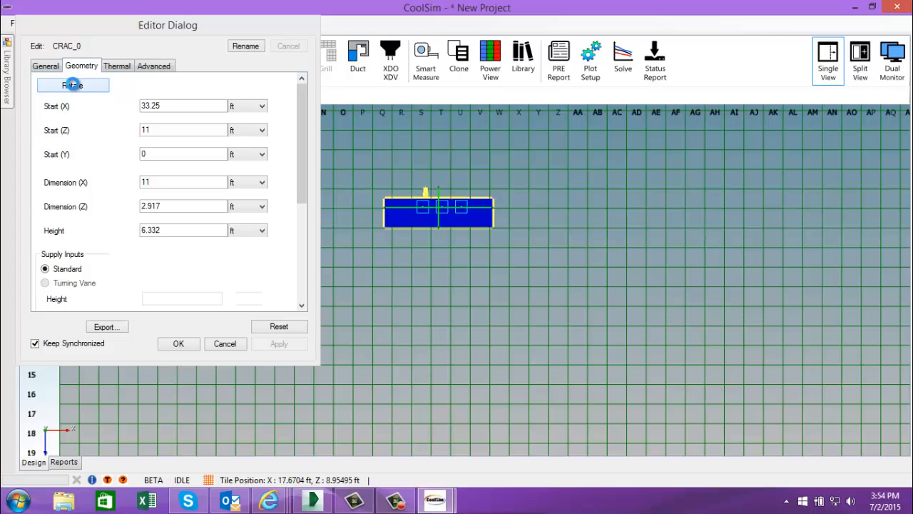
left_click(73, 85)
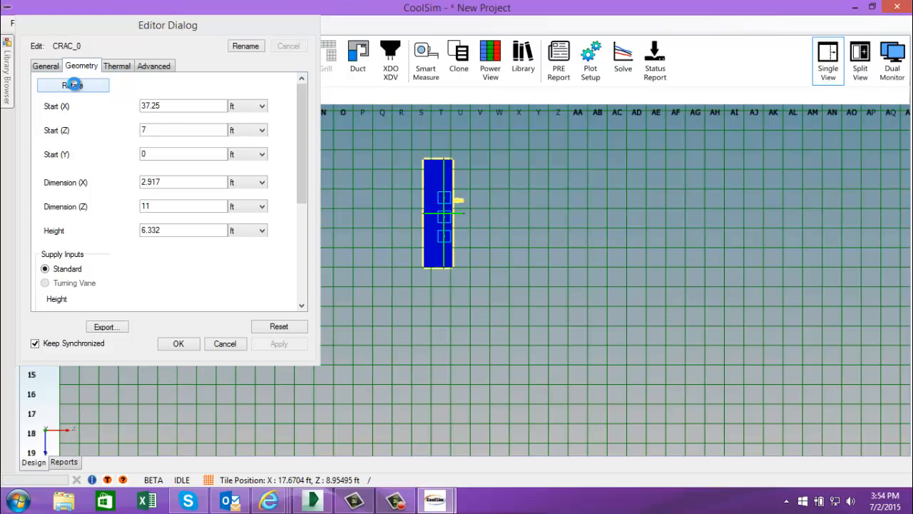
left_click(177, 344)
scroll(341, 331, "down", 3)
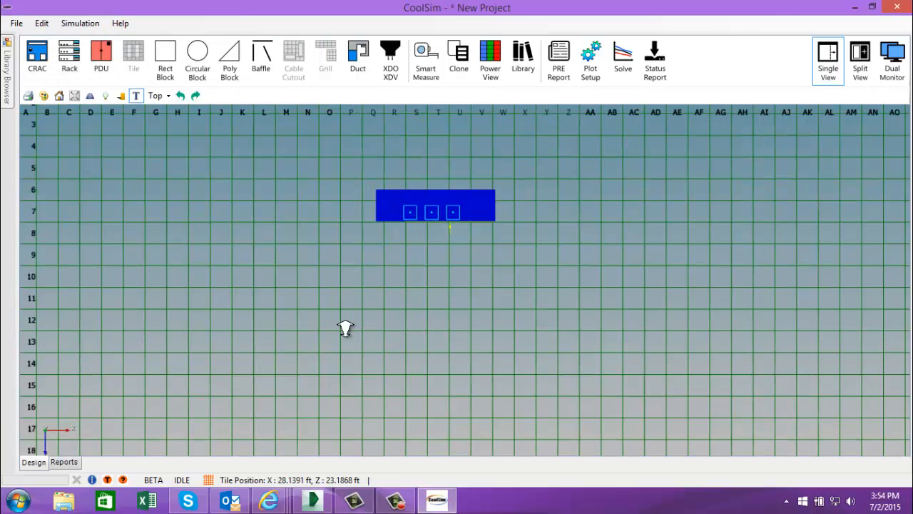
left_click_drag(438, 262, 265, 179)
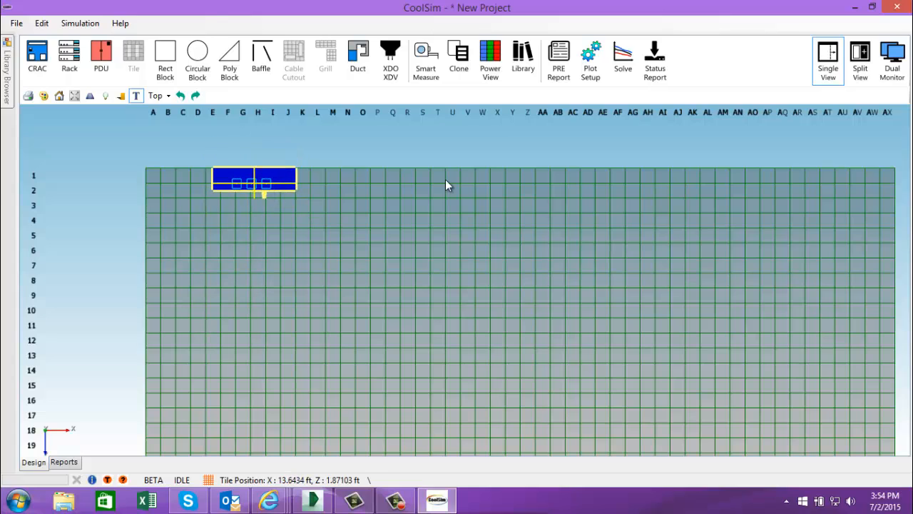
Clone the CRAC unit along the row 1 wall with 5 copies spaced 20 ft along X, snapping out-of-room copies inside.
left_click(456, 55)
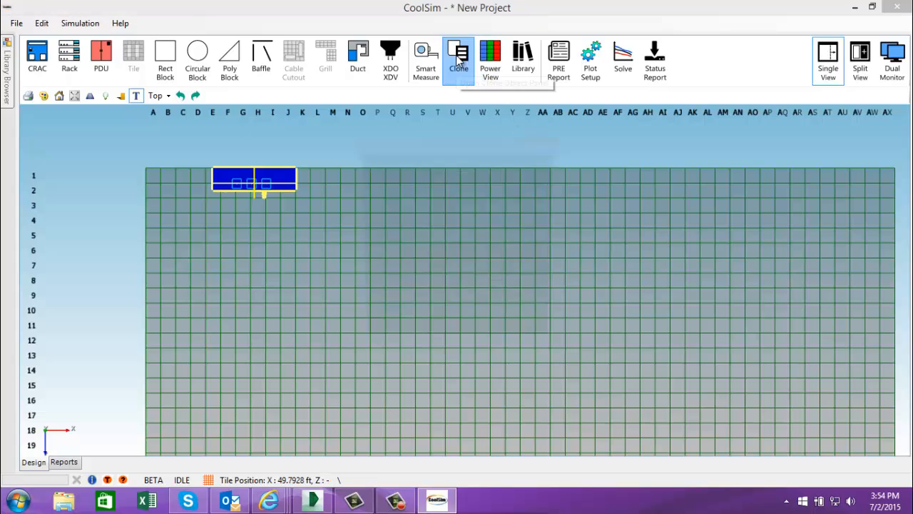
left_click_drag(431, 142, 183, 88)
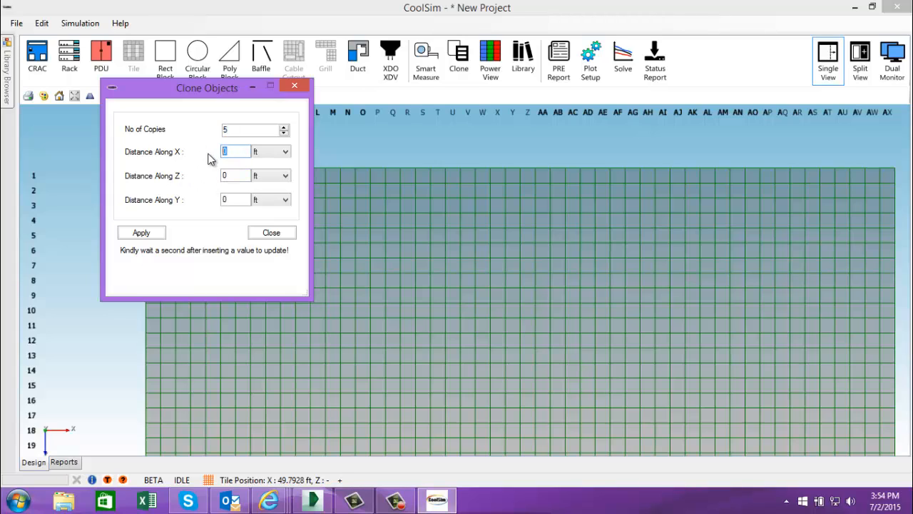
type("20")
mouse_move(217, 85)
left_mouse_down()
mouse_move(342, 261)
mouse_move(282, 232)
left_mouse_up()
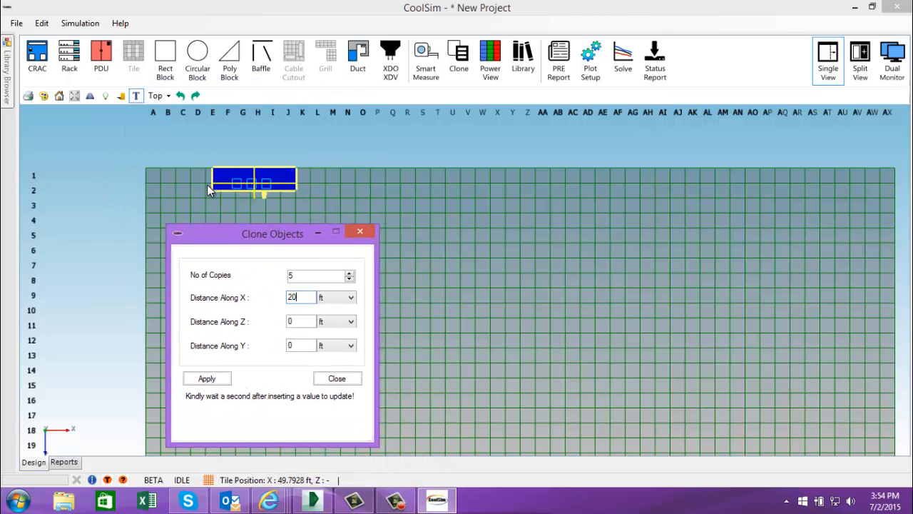
left_click(206, 379)
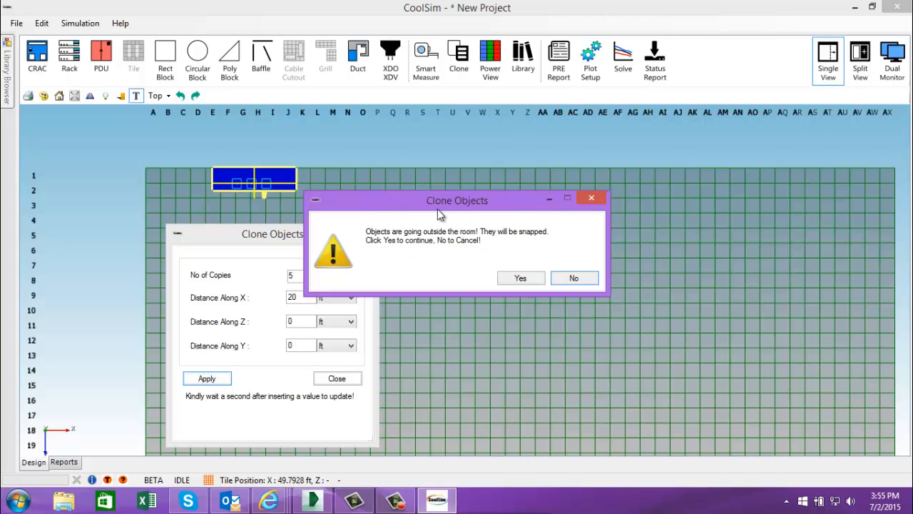
left_click(520, 279)
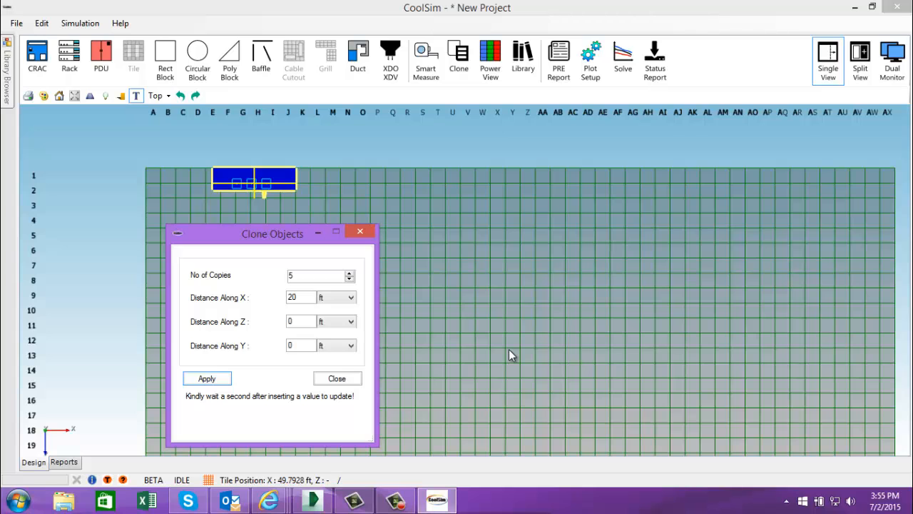
left_click(342, 381)
middle_click_drag(520, 393, 522, 350)
scroll(523, 350, "down", 1)
scroll(522, 351, "down", 1)
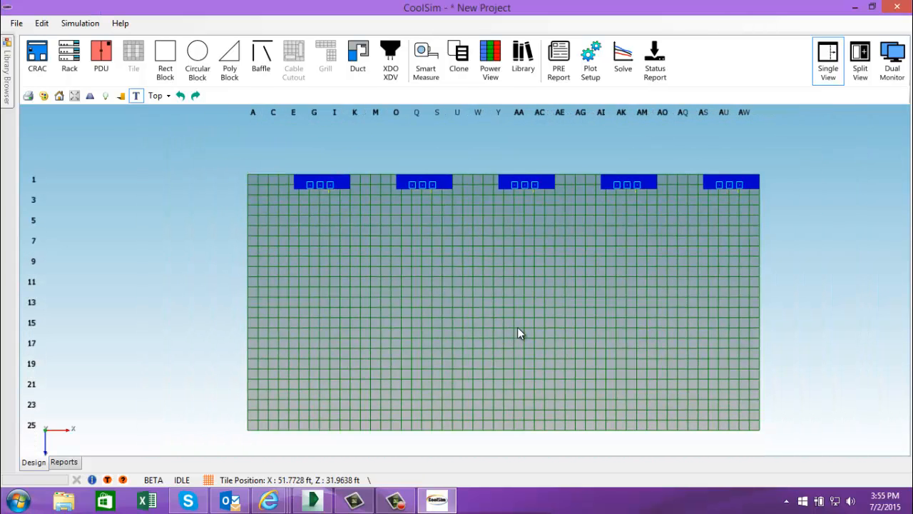
Copy the first CRAC unit of the row 1 wall and paste it near column G, row 19.
left_click(356, 169)
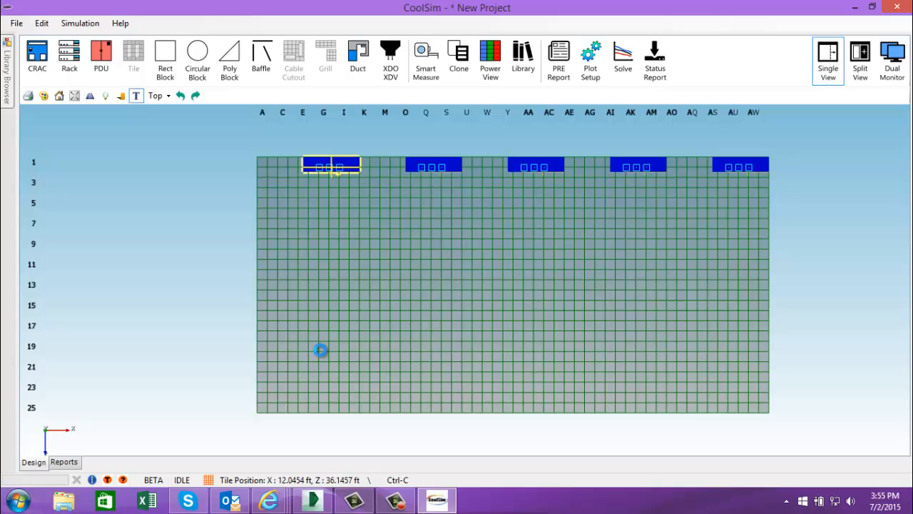
key("ctrl+v")
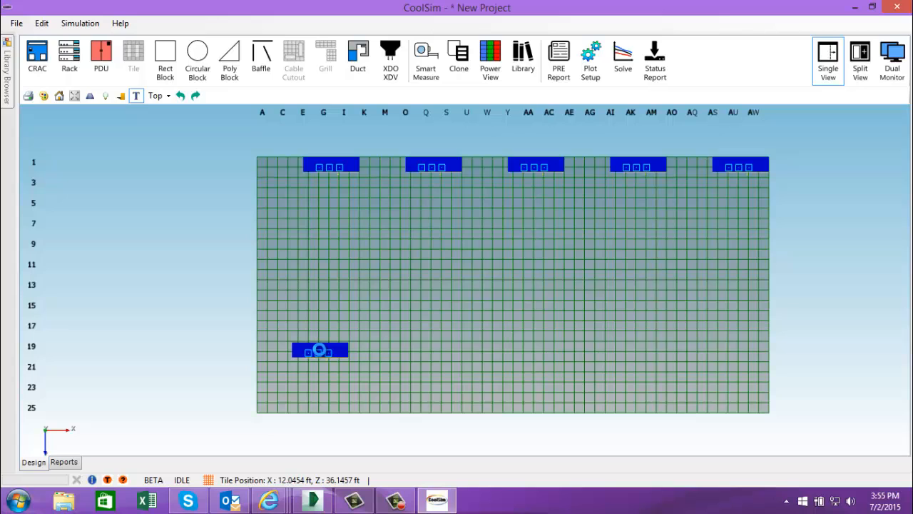
Rotate the pasted CRAC unit 180 degrees to face row 1, and move it against the row 25 wall around columns D to I.
double_click(319, 350)
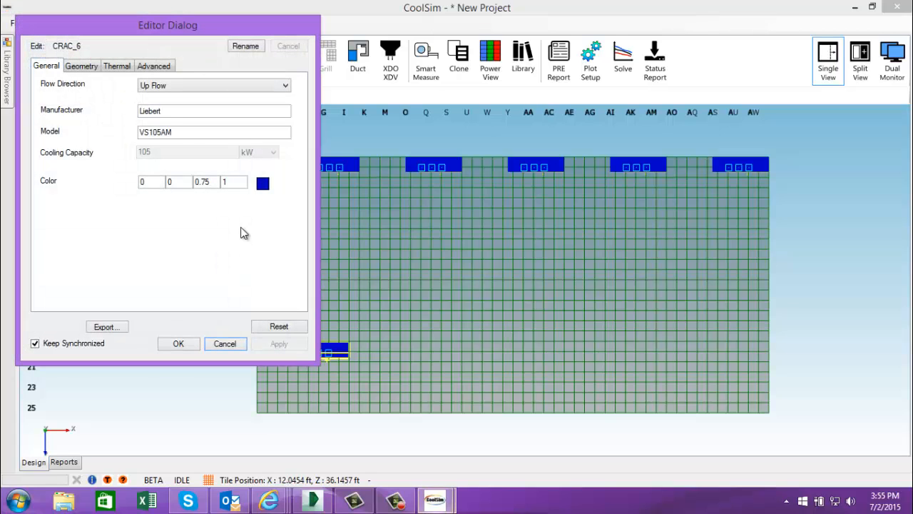
left_click(81, 65)
left_click(73, 86)
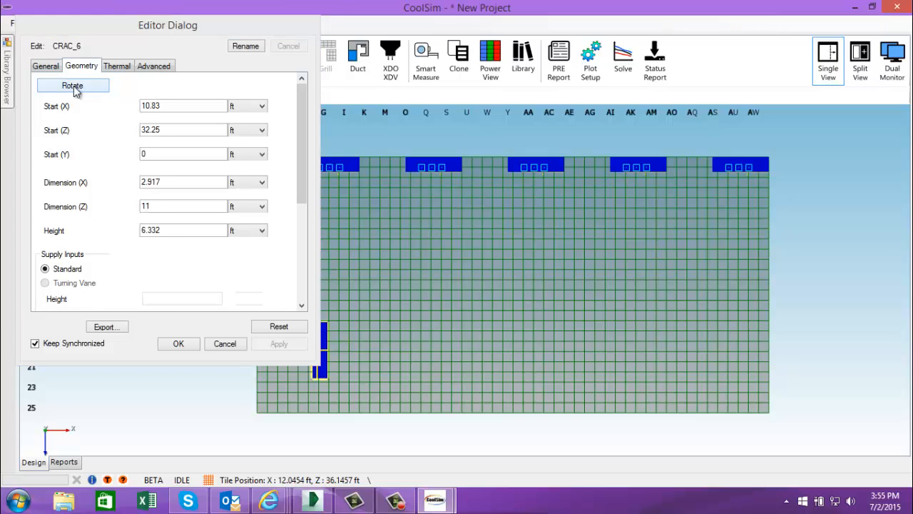
left_click(177, 343)
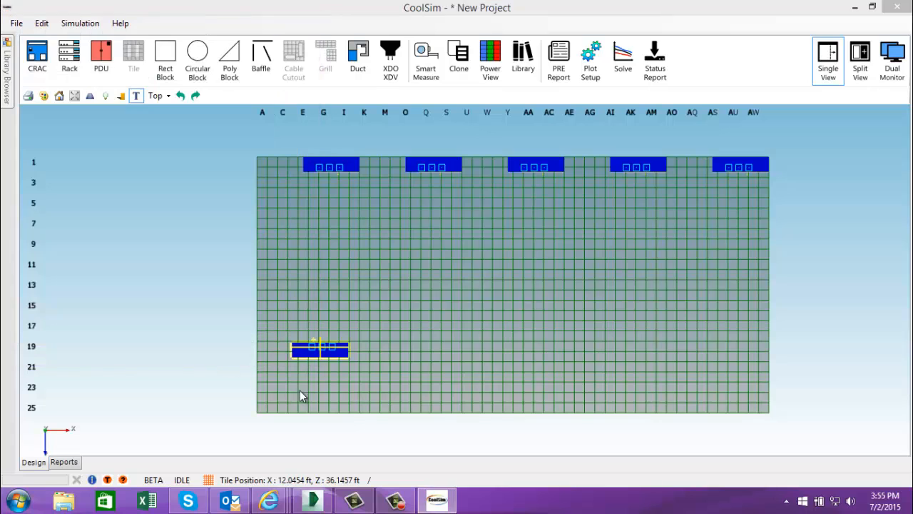
left_click_drag(322, 351, 317, 413)
Clone the CRAC unit along the row 25 wall with 5 copies spaced 20 ft along X, snapping out-of-room copies inside.
scroll(452, 335, "up", 2)
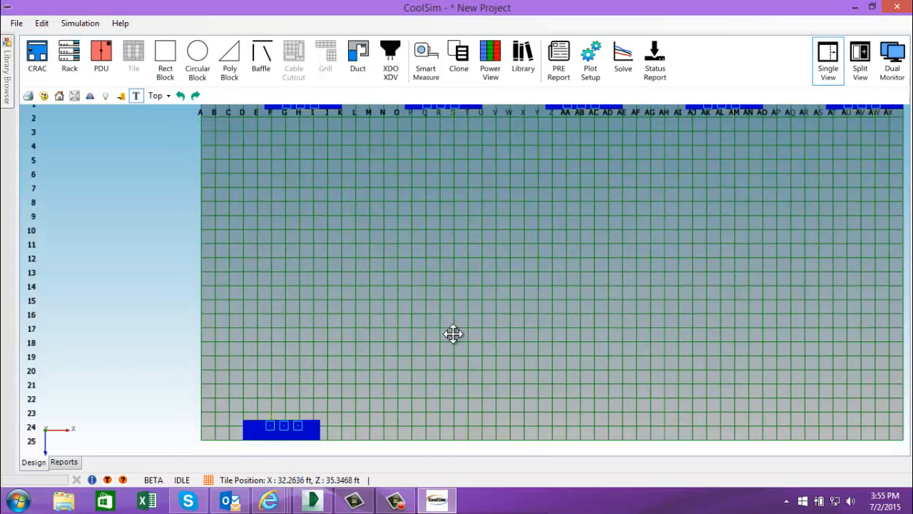
left_click(336, 380)
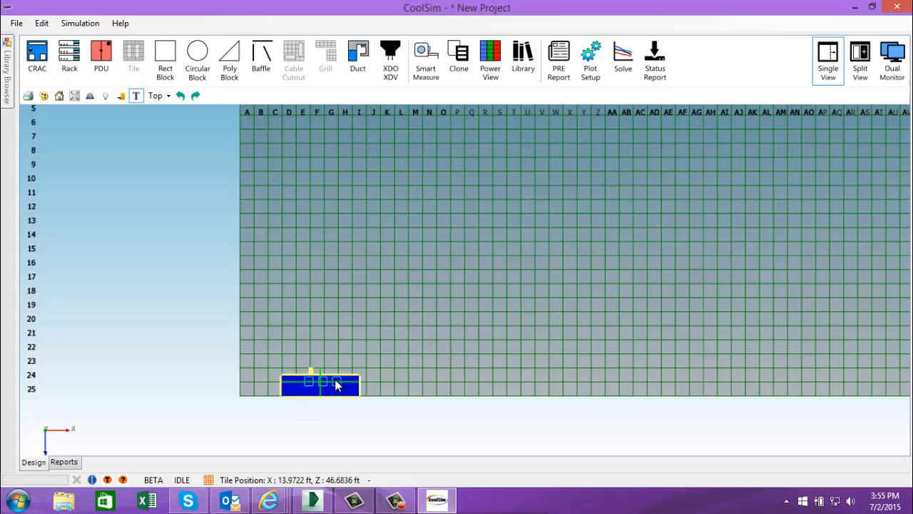
left_click(458, 57)
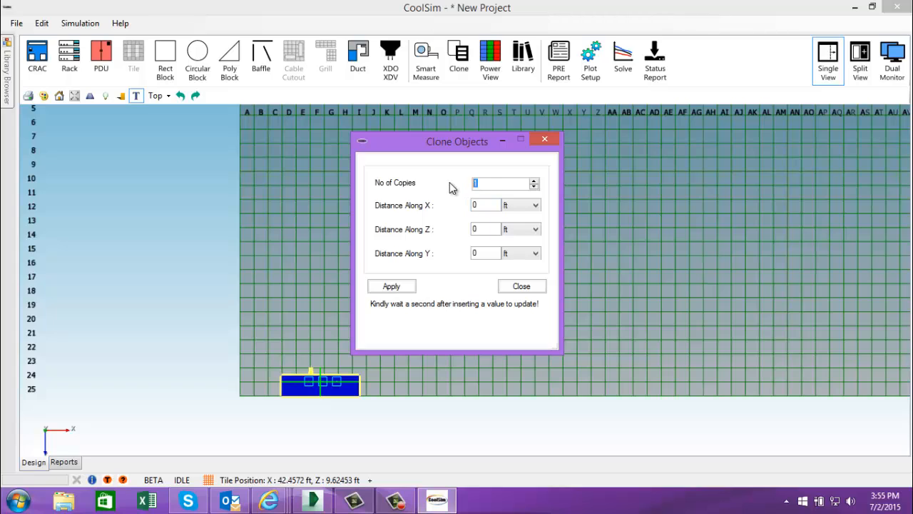
type("5")
left_click(392, 286)
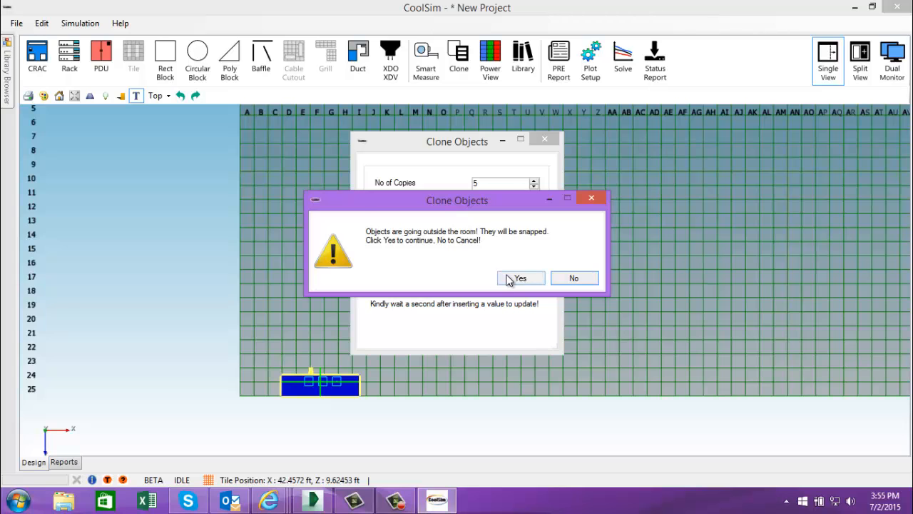
left_click(509, 280)
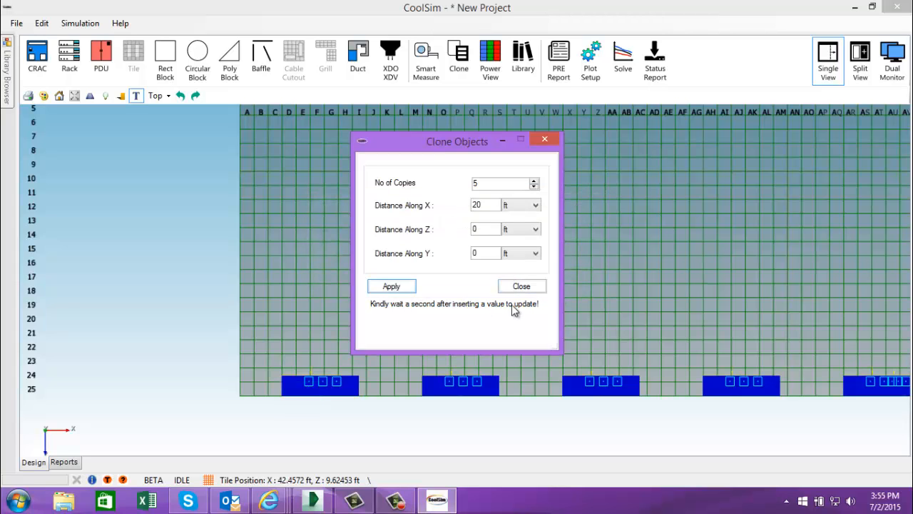
left_click(532, 288)
Move the last CRAC unit of the row 25 wall flush into the room corner at the column AW end.
middle_click_drag(641, 313, 558, 320)
scroll(558, 316, "down", 2)
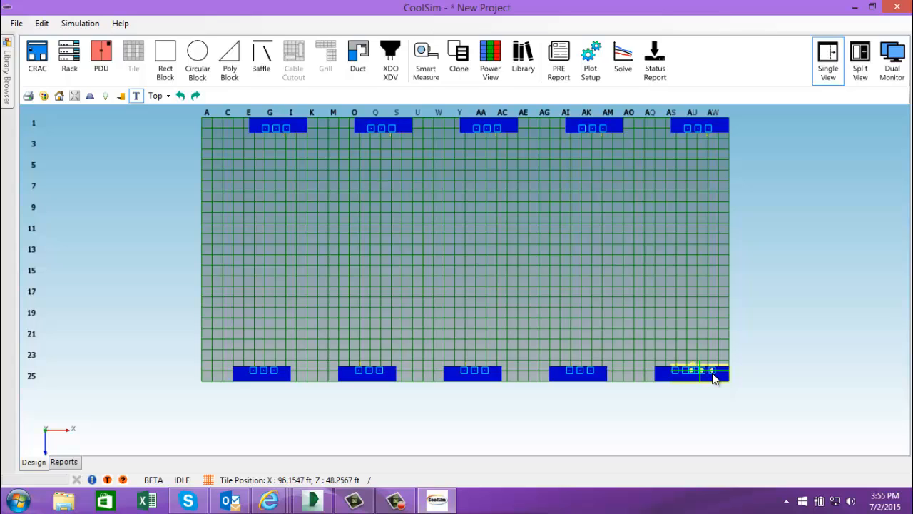
mouse_move(713, 376)
left_mouse_down()
mouse_move(688, 373)
mouse_move(722, 380)
left_mouse_up()
scroll(515, 285, "down", 1)
middle_click_drag(516, 286, 547, 328)
scroll(620, 327, "up", 1)
scroll(546, 328, "up", 1)
Add an overhead duct in perspective view along the row 1 wall, above the first CRAC unit at the column A end.
left_click(160, 95)
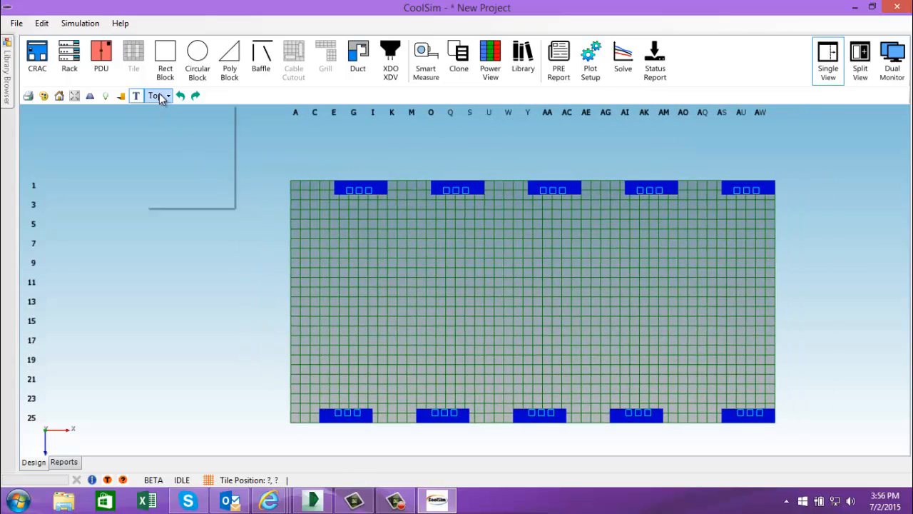
left_click(163, 111)
middle_click_drag(184, 214, 243, 220)
middle_click_drag(344, 240, 332, 307)
scroll(324, 278, "up", 3)
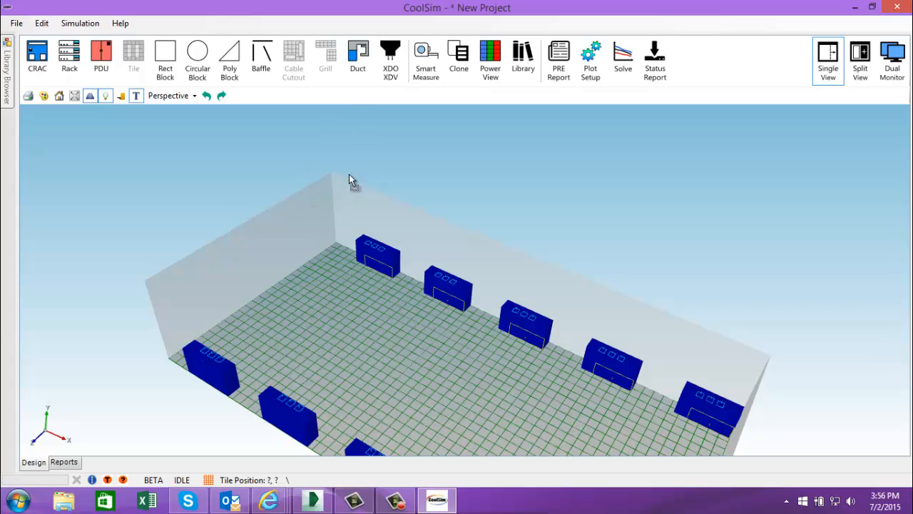
left_click(362, 256)
middle_click_drag(417, 365, 415, 322)
scroll(367, 327, "up", 3)
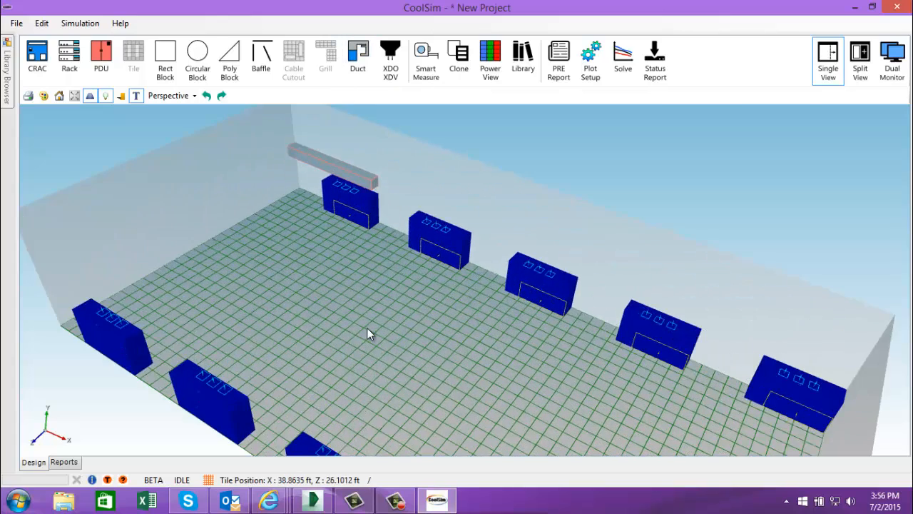
middle_click_drag(408, 353, 355, 319)
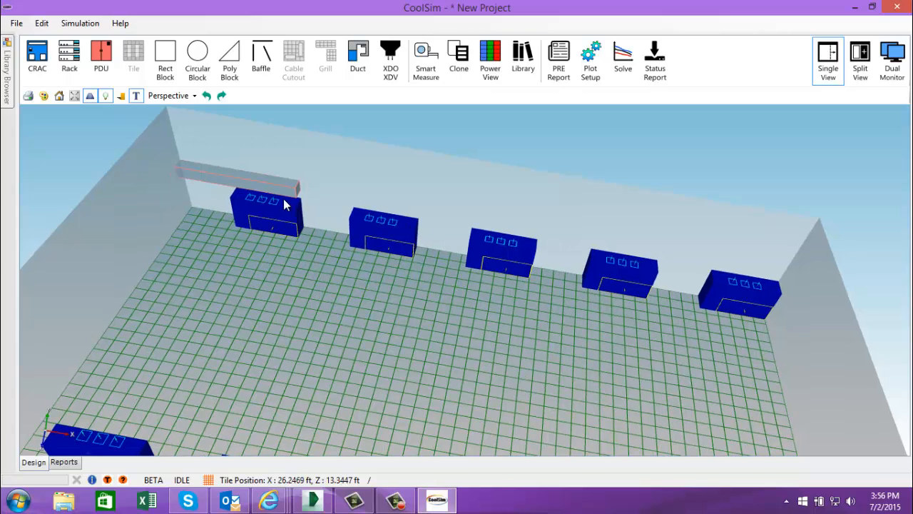
Move the duct in top view away from the row 1 wall to around row 4, columns B to L.
left_click(180, 96)
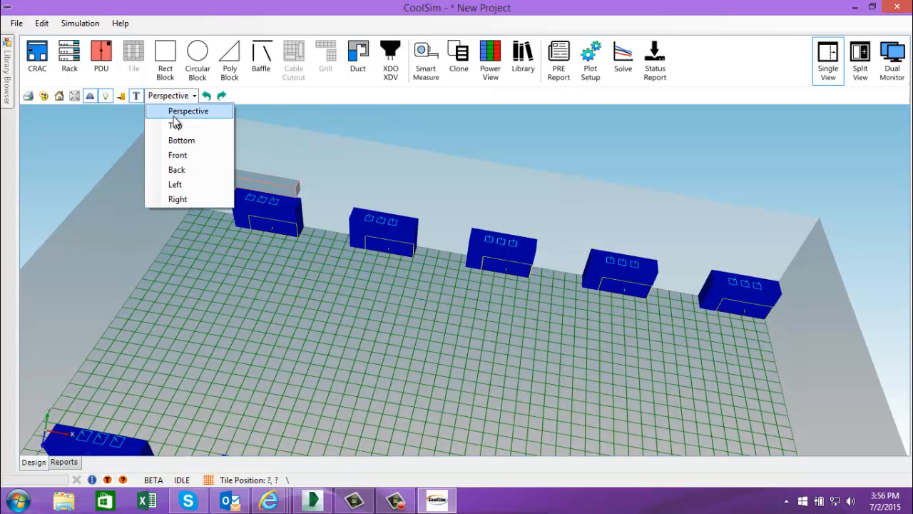
left_click(176, 122)
scroll(251, 235, "up", 1)
scroll(485, 310, "up", 2)
scroll(471, 291, "up", 1)
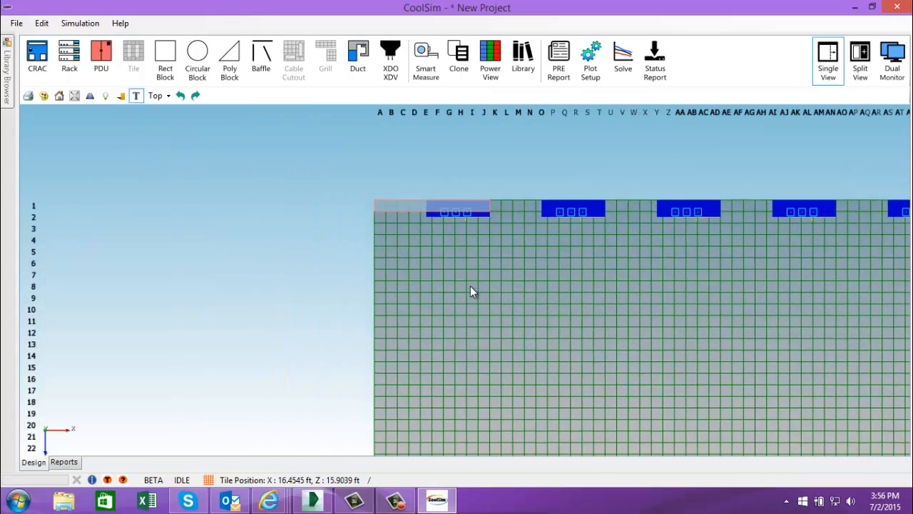
scroll(442, 193, "up", 1)
left_click_drag(442, 188, 455, 229)
Set the duct's Y and Z dimensions to 3 ft and its Start Y to 15 ft.
double_click(455, 230)
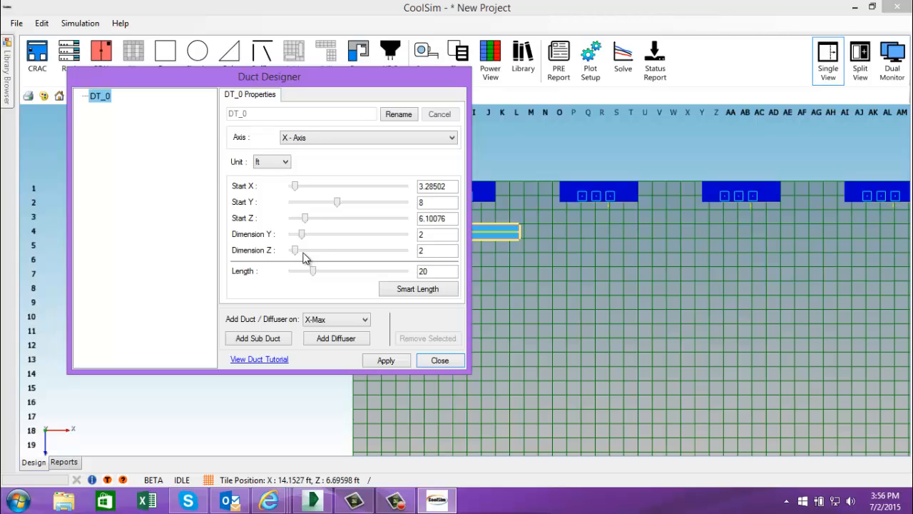
double_click(427, 250)
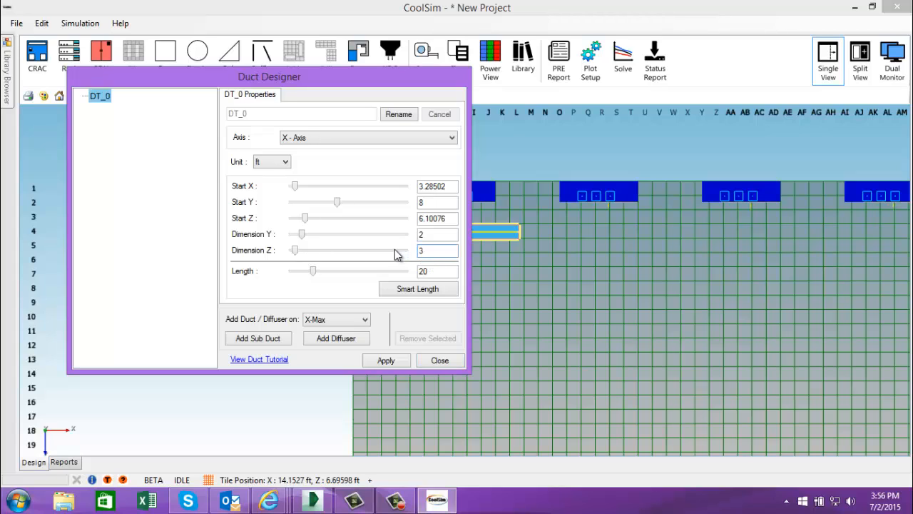
double_click(429, 234)
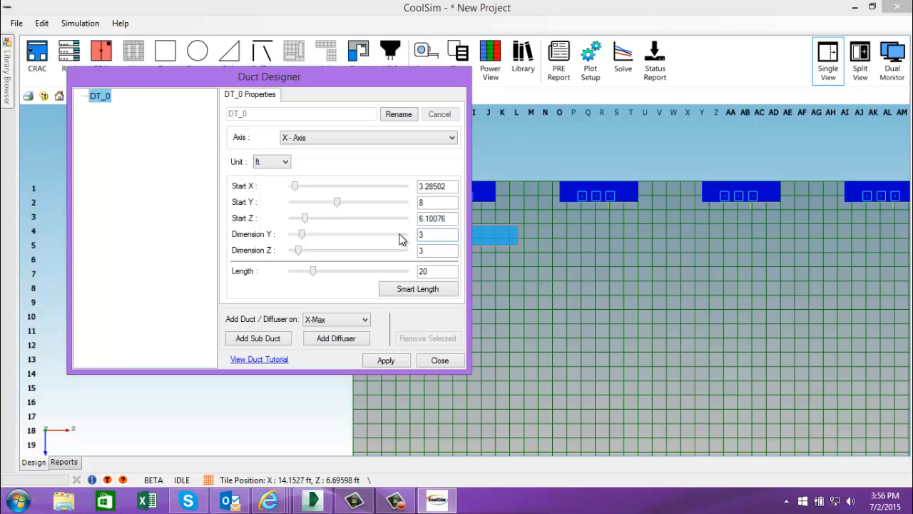
double_click(426, 203)
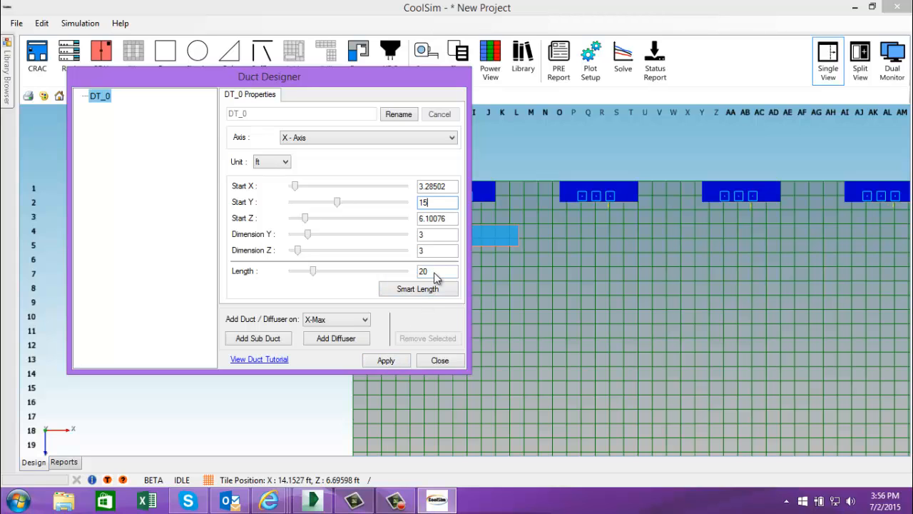
left_click(386, 360)
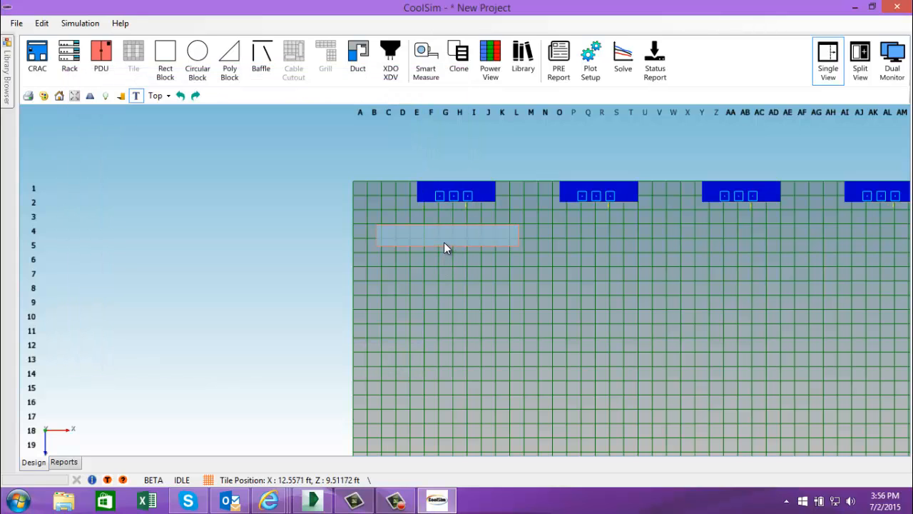
Move the duct into the room corner at column A, row 1, and check its placement in perspective view.
left_click_drag(445, 235, 390, 160)
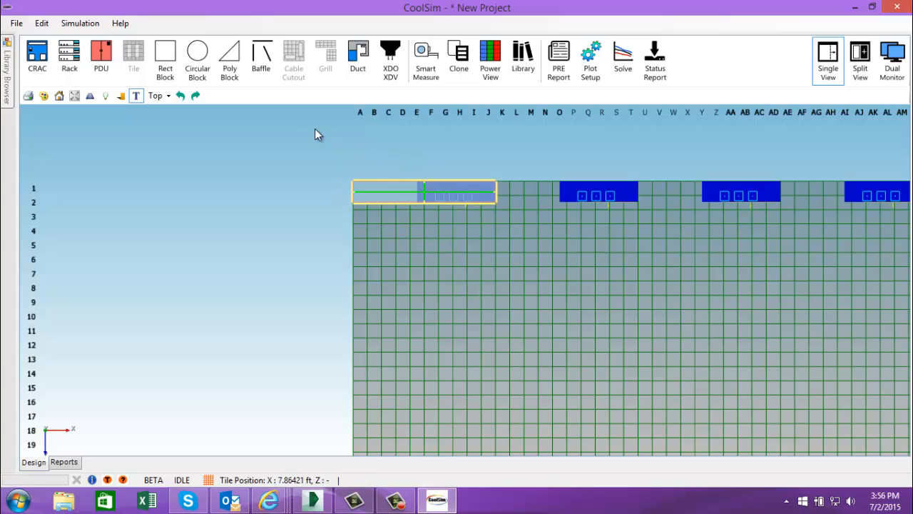
left_click(167, 95)
left_click(175, 109)
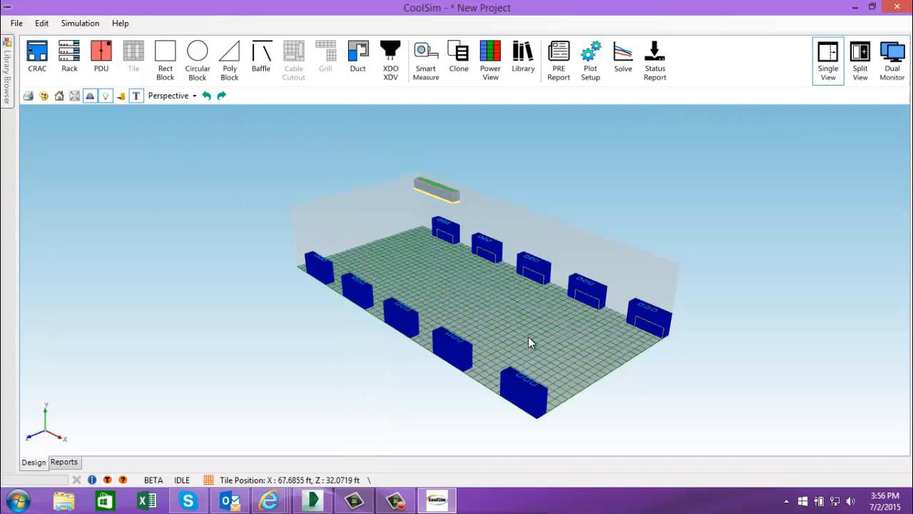
mouse_move(417, 287)
middle_mouse_down()
mouse_move(442, 285)
mouse_move(408, 357)
mouse_move(491, 394)
mouse_move(434, 285)
middle_mouse_up()
scroll(443, 285, "up", 3)
scroll(343, 301, "up", 3)
scroll(432, 315, "up", 2)
middle_click_drag(420, 345, 404, 328, "ctrl")
scroll(391, 318, "up", 2)
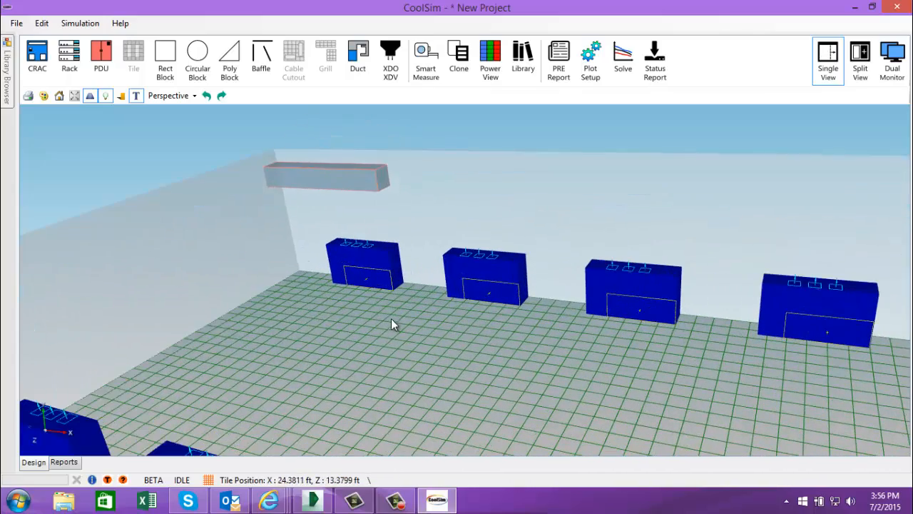
Set the duct's Start Y to 12 ft.
double_click(363, 178)
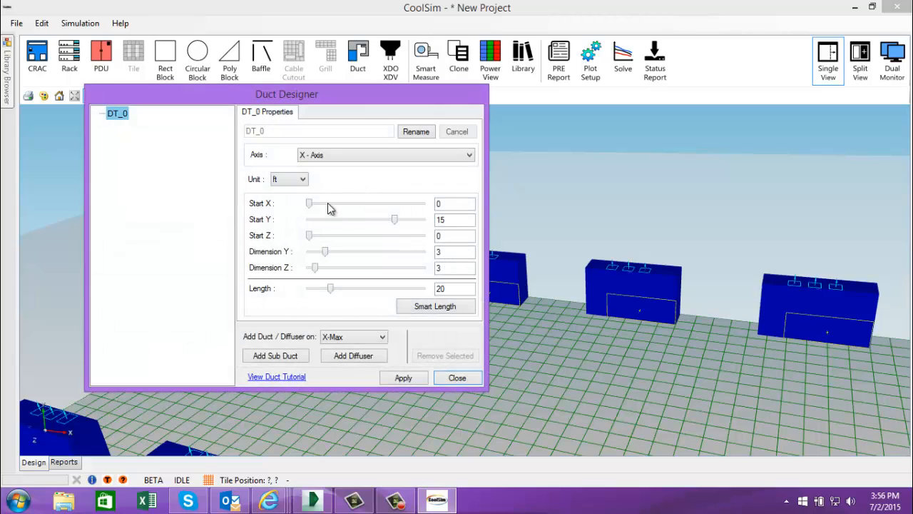
double_click(449, 220)
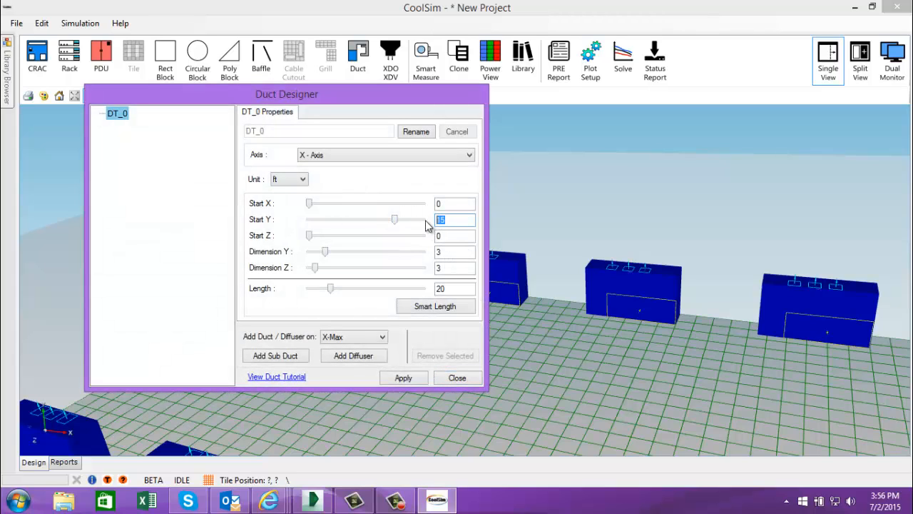
left_click(404, 377)
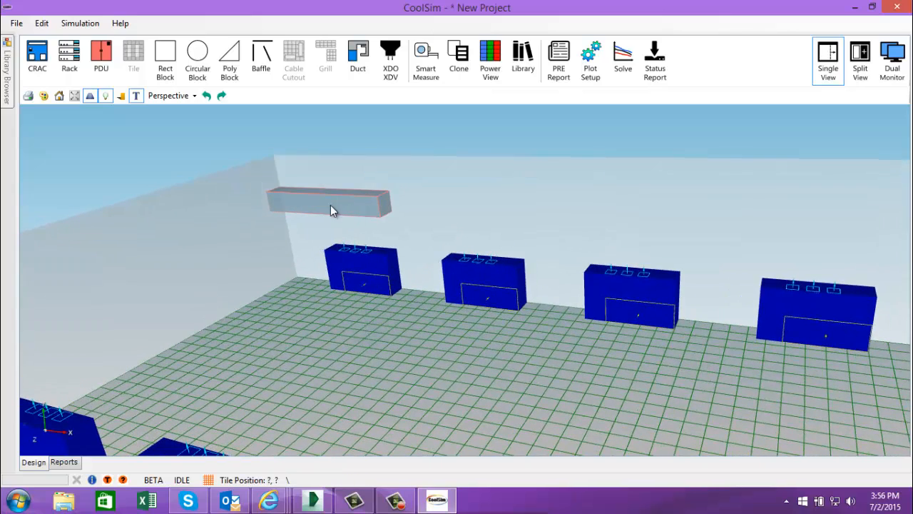
Extend the duct along the whole row 1 wall to a length of 100 ft with Smart Length.
double_click(326, 202)
left_click_drag(329, 114, 212, 246)
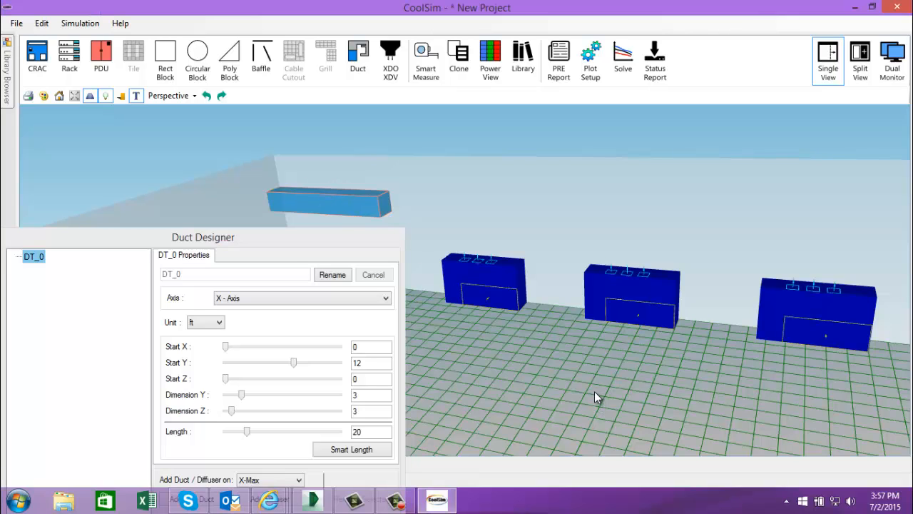
scroll(596, 390, "down", 5)
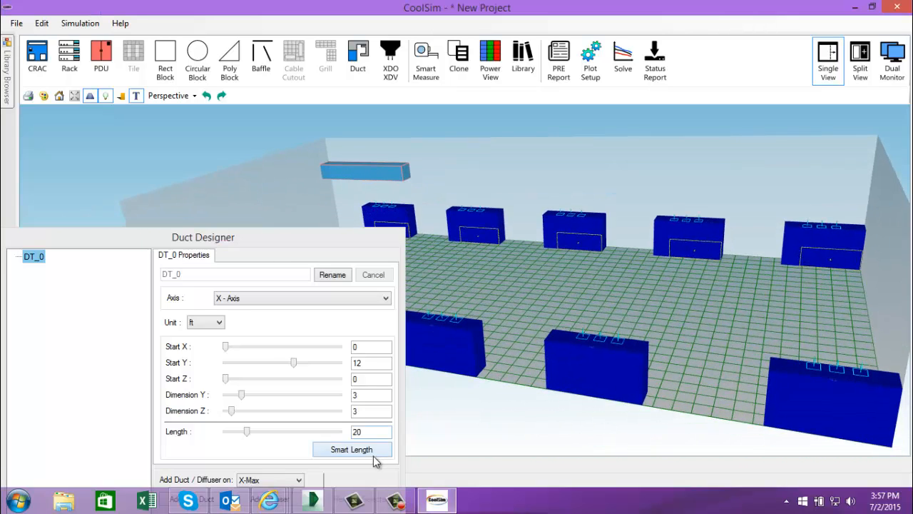
left_click(349, 449)
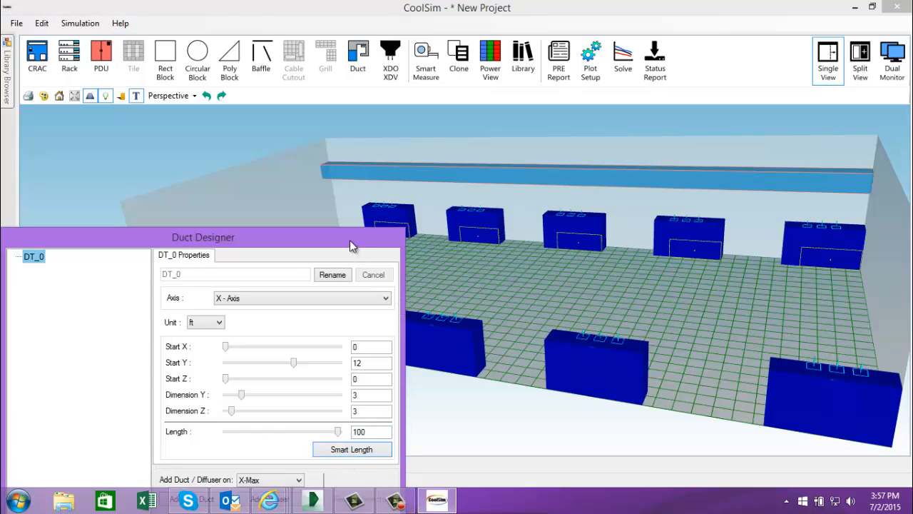
left_click_drag(350, 239, 355, 165)
left_click(385, 424)
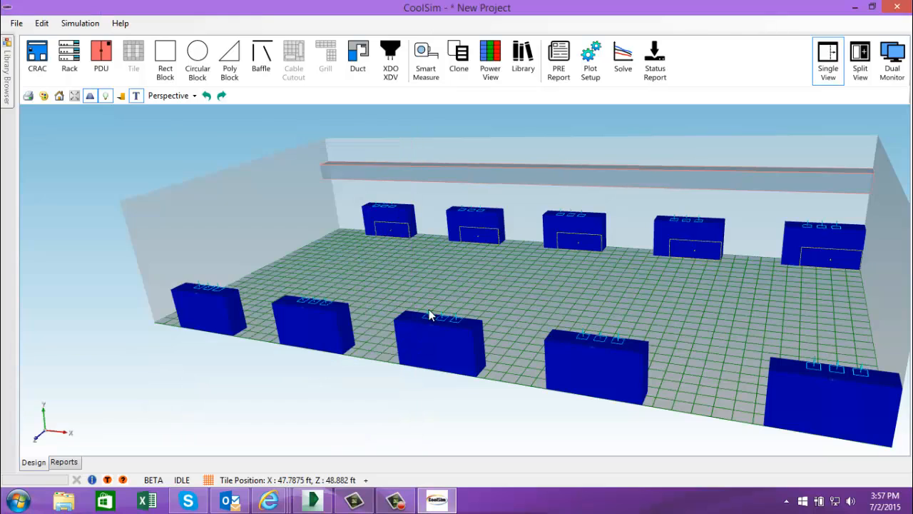
Copy the full-length duct in top view, paste it near row 17, and move the copy against the row 25 wall.
middle_click_drag(429, 315, 302, 205)
left_click(187, 96)
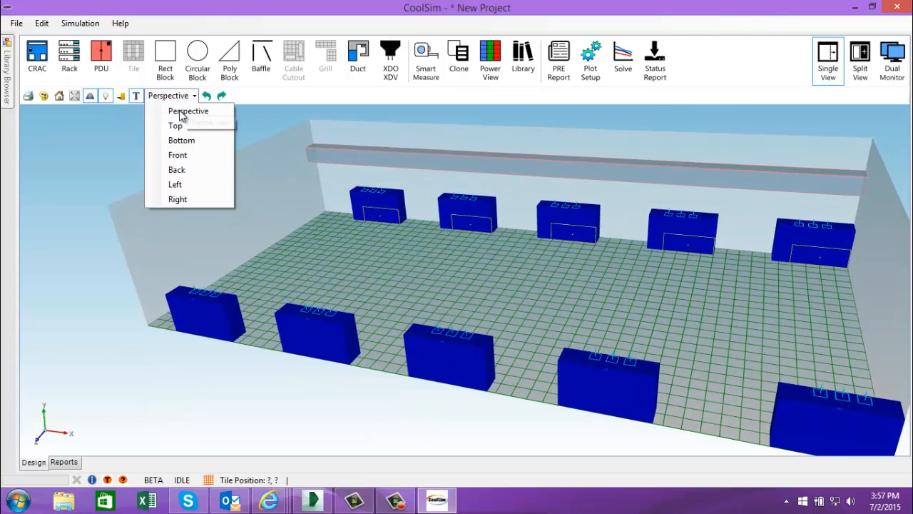
left_click(177, 127)
left_click(449, 216)
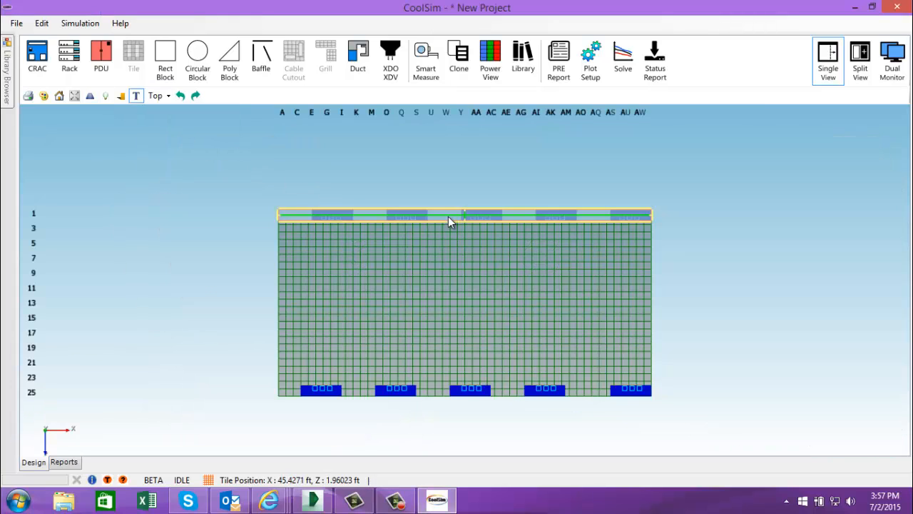
key("ctrl+c")
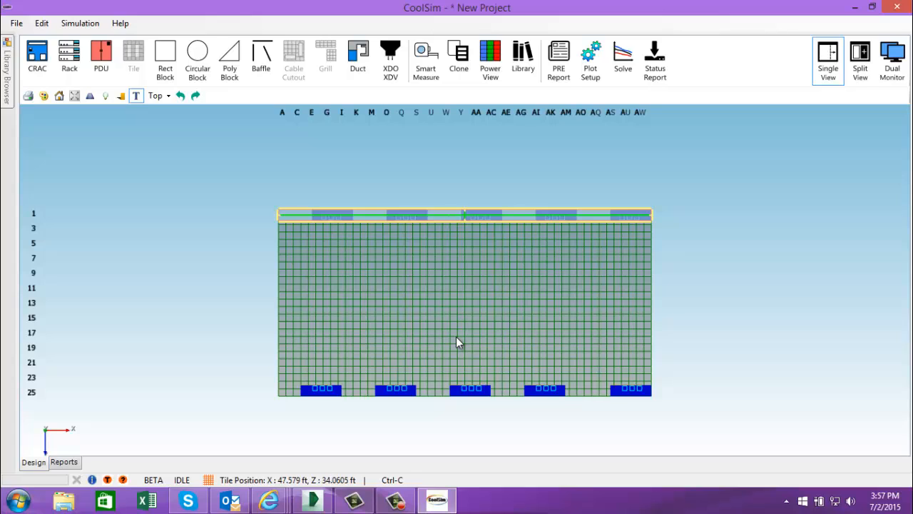
key("ctrl+v")
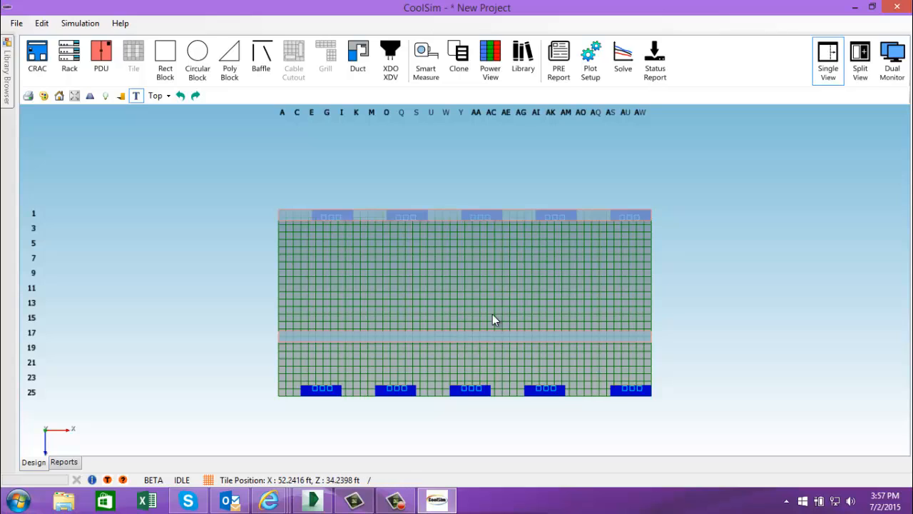
left_click(491, 339)
left_click_drag(473, 336, 470, 399)
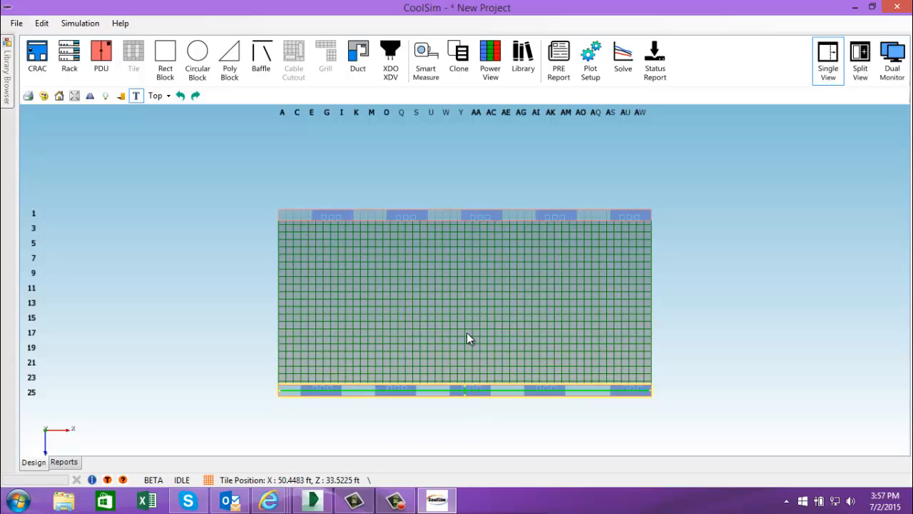
Examine in perspective view the two overhead ducts running above the opposite rows of CRAC units.
left_click(163, 97)
left_click(187, 109)
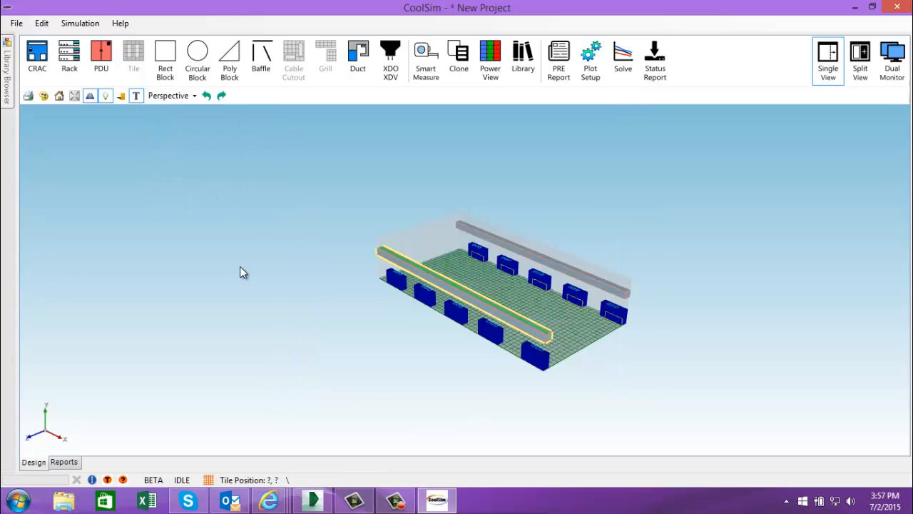
scroll(357, 289, "up", 5)
middle_click_drag(307, 262, 426, 359)
scroll(414, 316, "up", 3)
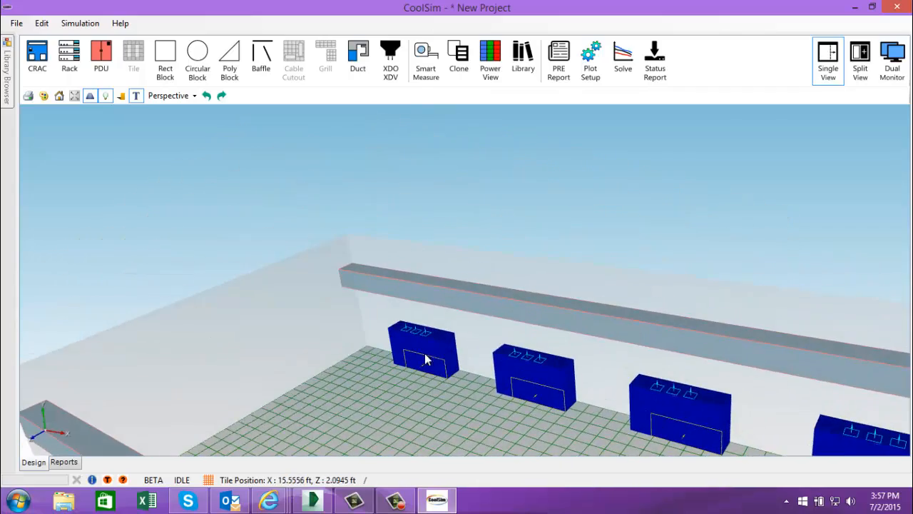
middle_click_drag(380, 240, 340, 202)
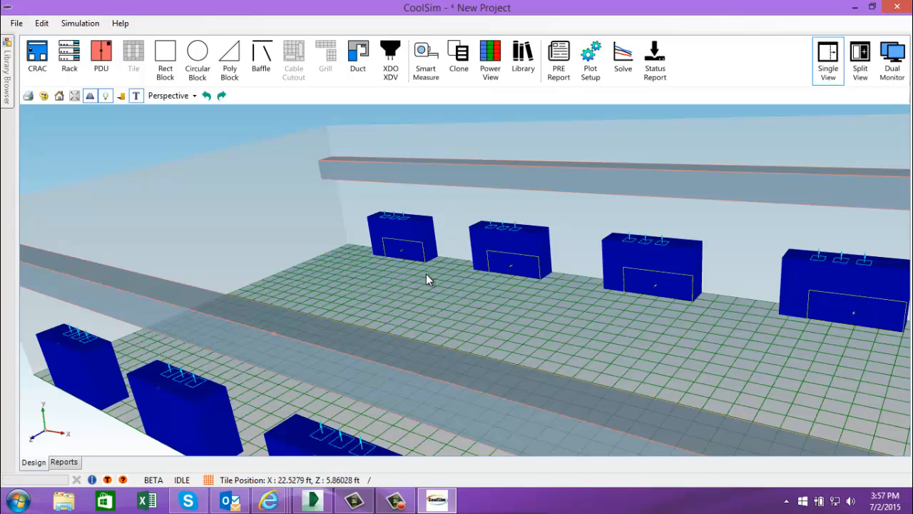
Add a connecting duct from the row 1 wall's overhead duct (DT_0) down to the first CRAC unit, at the low-X end.
middle_click_drag(414, 340, 438, 226)
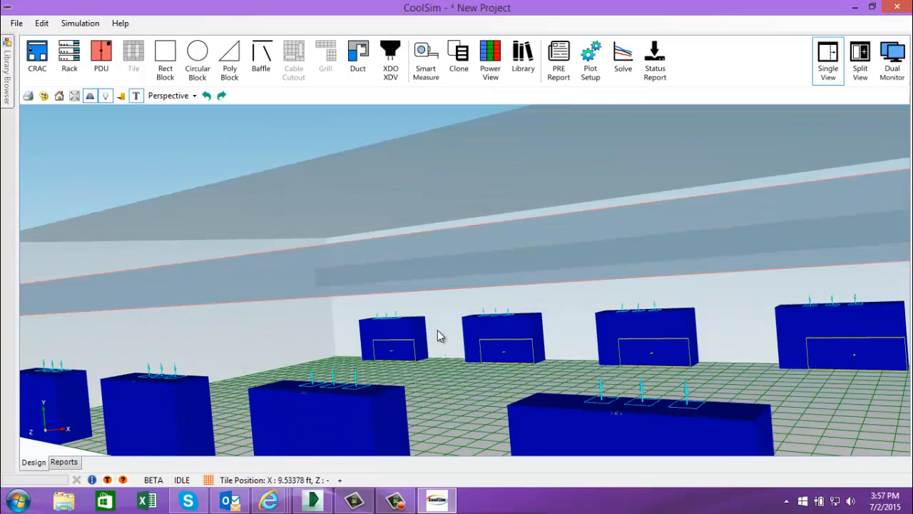
middle_click_drag(439, 333, 566, 304)
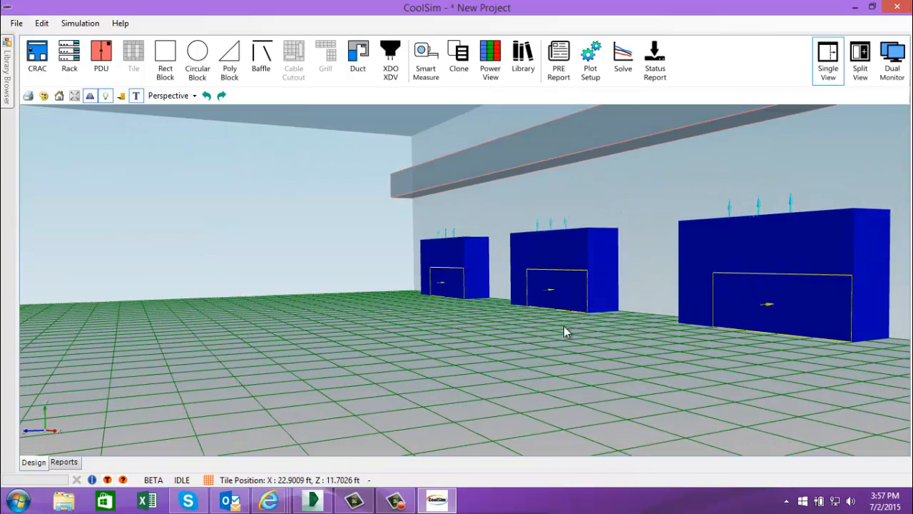
right_click(448, 189)
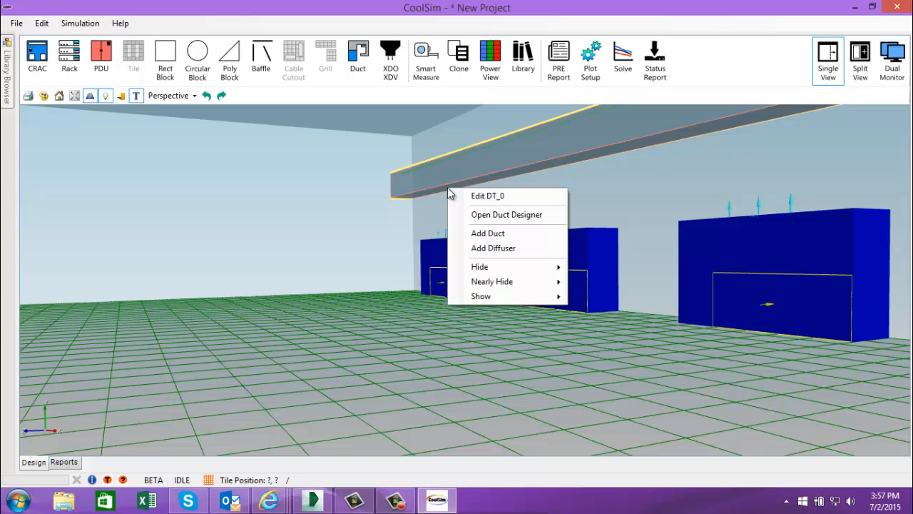
left_click(488, 234)
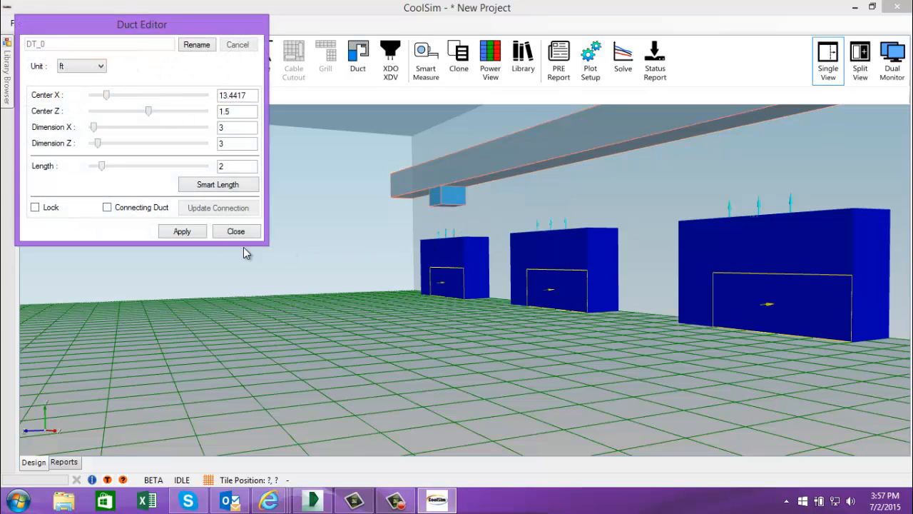
left_click(107, 207)
left_click(181, 232)
left_click(228, 232)
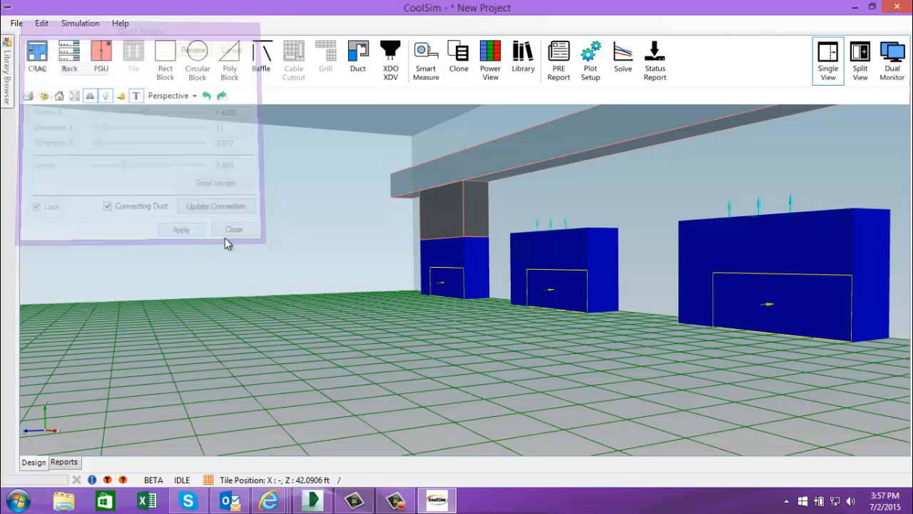
Add a connecting duct between overhead duct DT_0 and the second CRAC unit in the row.
right_click(565, 162)
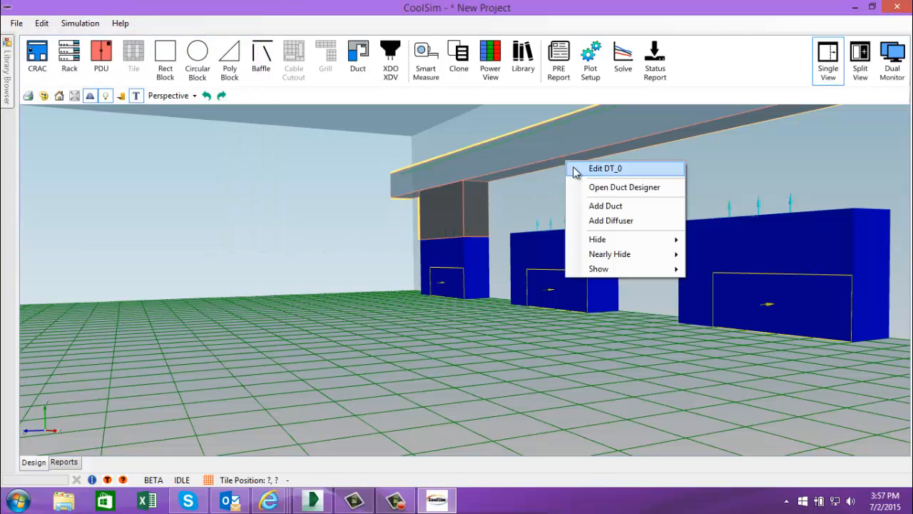
left_click(605, 206)
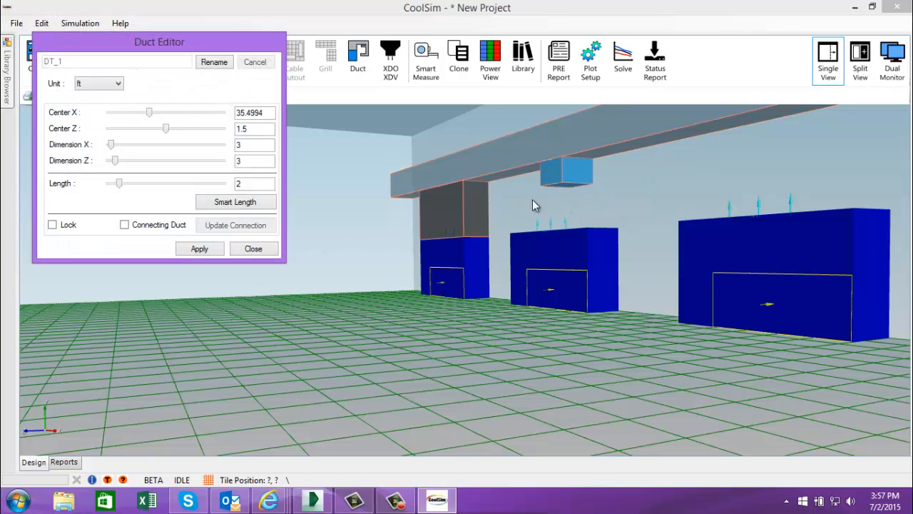
left_click(125, 224)
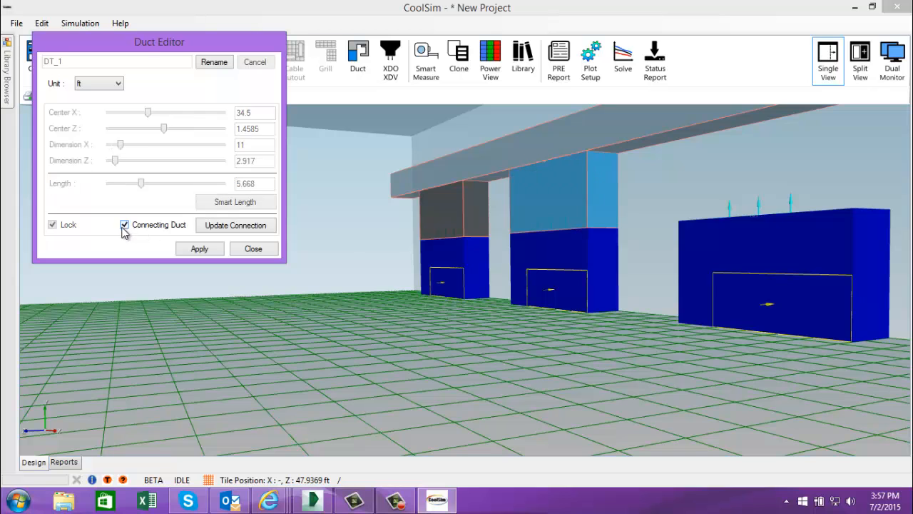
left_click(199, 249)
Add a connecting duct between overhead duct DT_0 and the third CRAC unit in the row.
left_click_drag(279, 307, 107, 350)
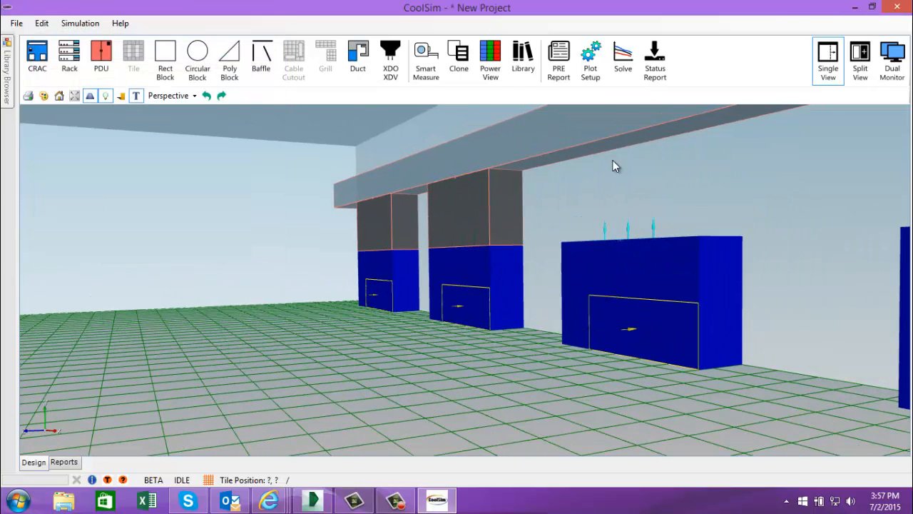
right_click(641, 137)
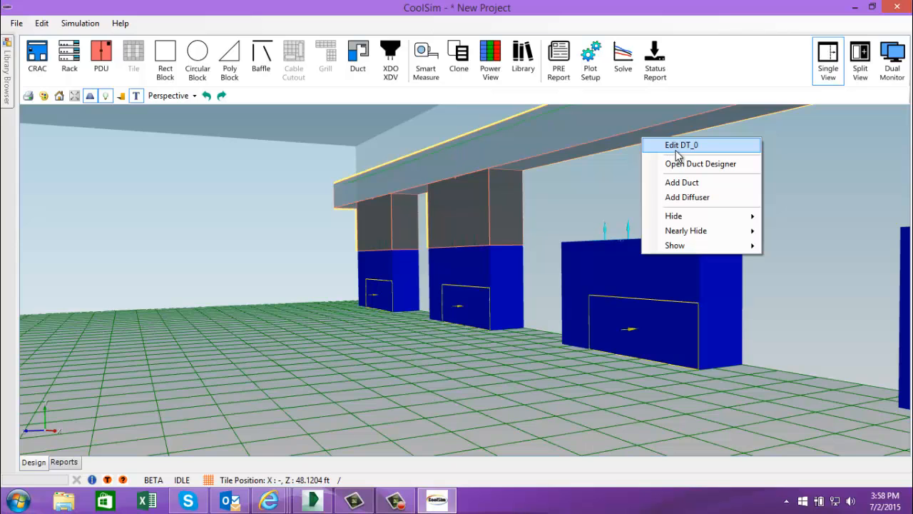
left_click(683, 182)
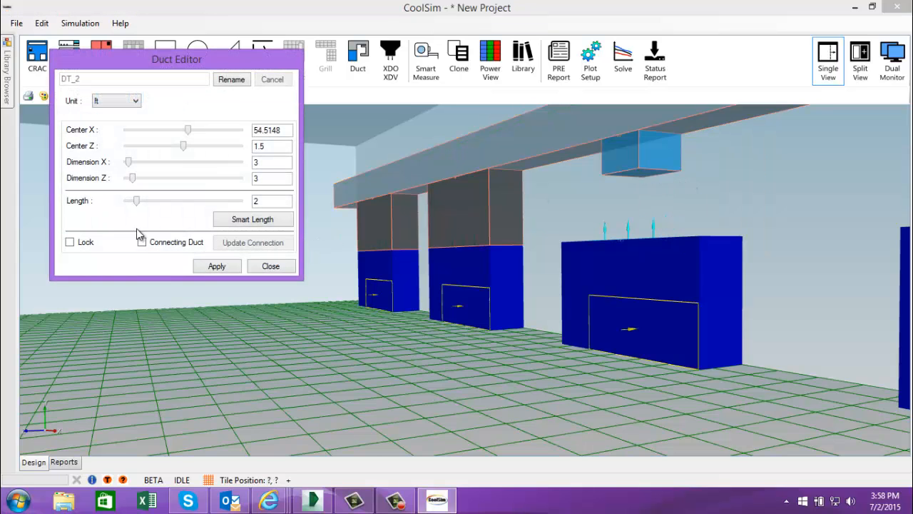
left_click(142, 243)
left_click(217, 266)
Add a connecting duct between overhead duct DT_0 and the fourth CRAC unit in the row.
left_click_drag(434, 321, 352, 295)
scroll(352, 289, "down", 2)
middle_click_drag(272, 309, 196, 347)
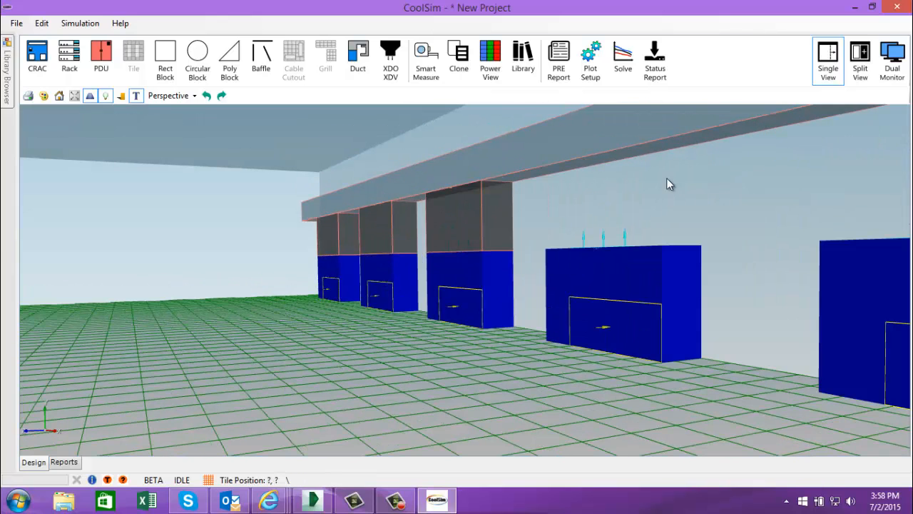
right_click(631, 153)
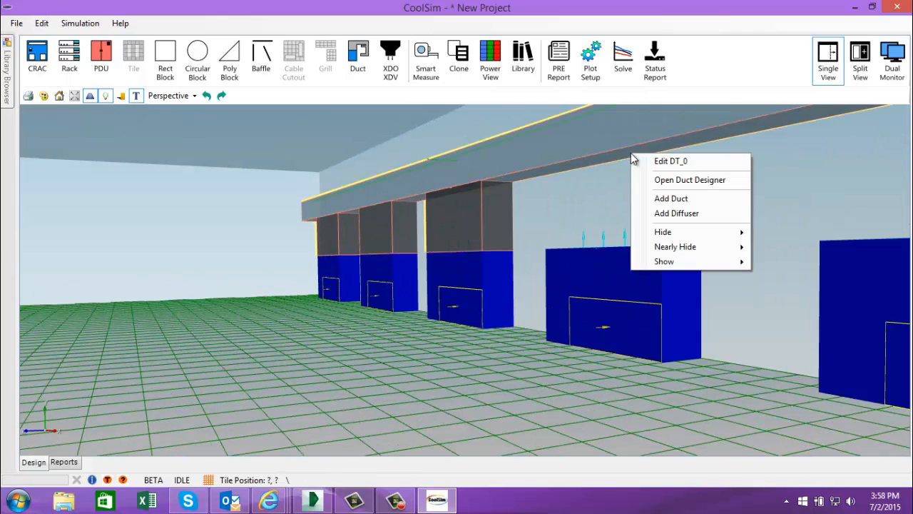
left_click(651, 197)
left_click(159, 260)
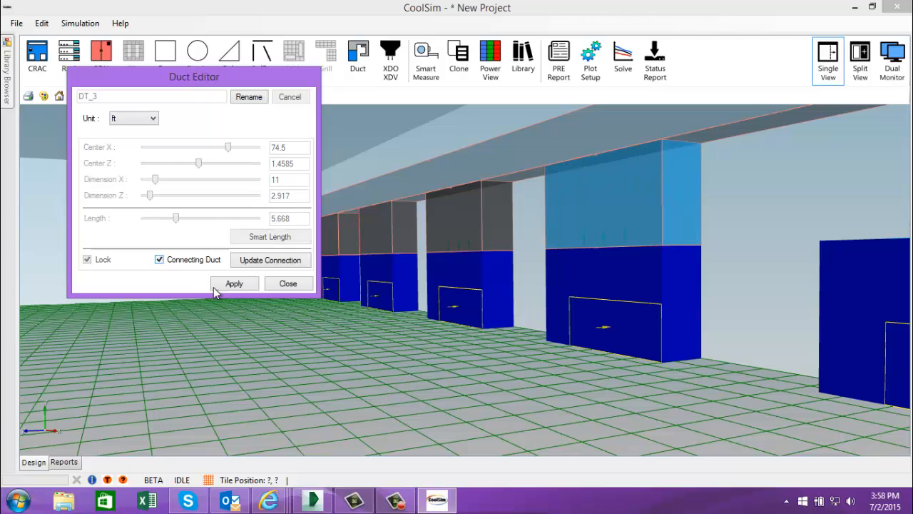
left_click(237, 286)
Add a connecting duct between overhead duct DT_0 and the fifth, last CRAC unit in the row.
middle_click_drag(605, 385, 328, 389)
scroll(336, 382, "down", 3)
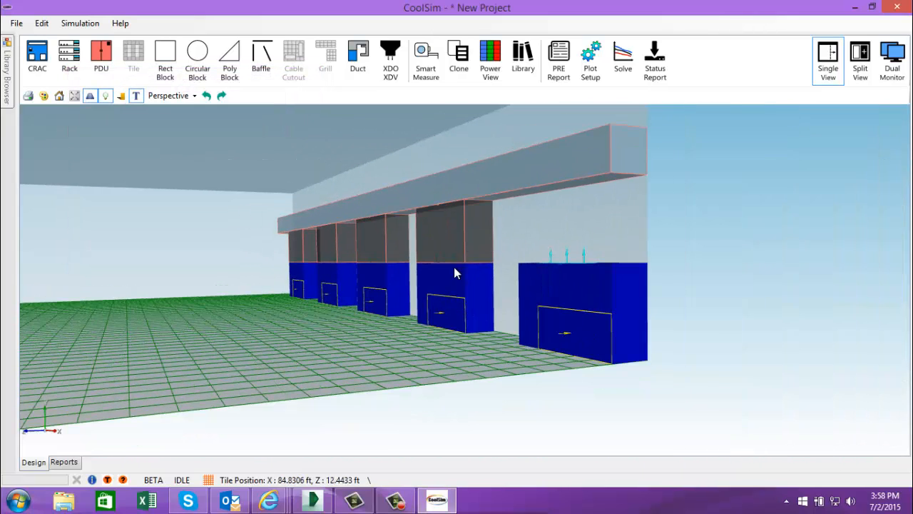
right_click(571, 186)
left_click_drag(393, 316, 398, 330)
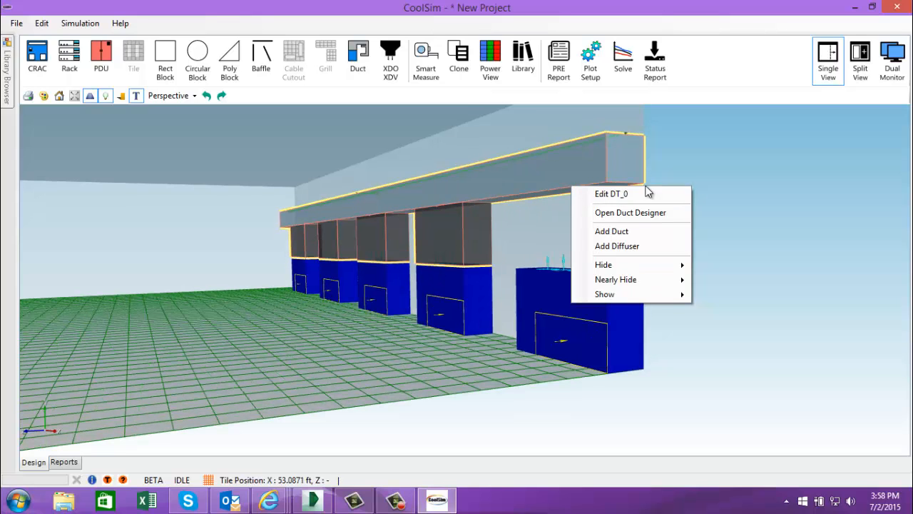
left_click(426, 329)
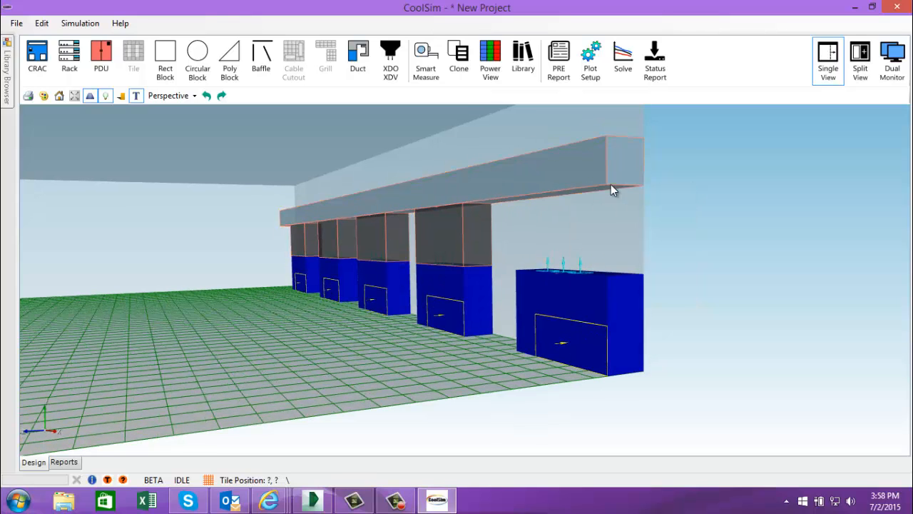
right_click(575, 191)
left_click(592, 238)
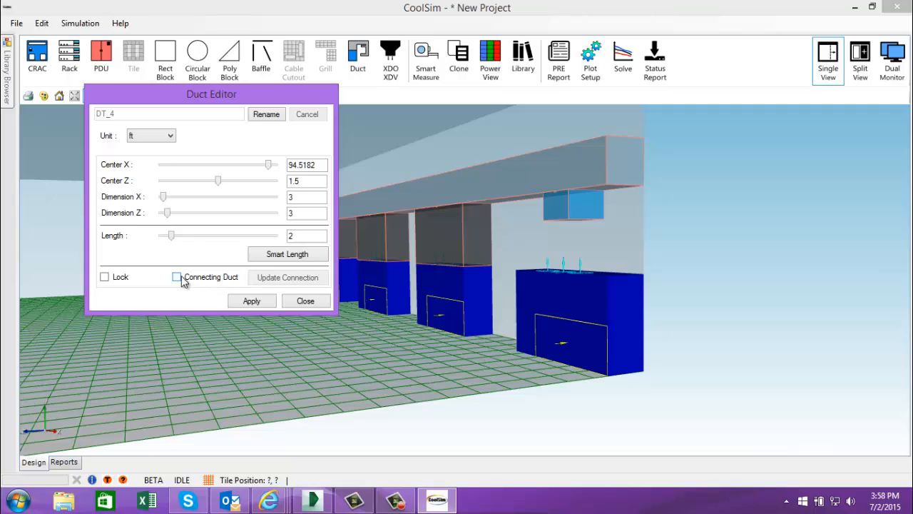
left_click(176, 277)
left_click(252, 300)
Add a connecting duct from the opposite wall's overhead duct (DT_1) down to its first CRAC unit, at the low-X end.
left_click_drag(190, 316, 407, 262)
right_click(389, 240)
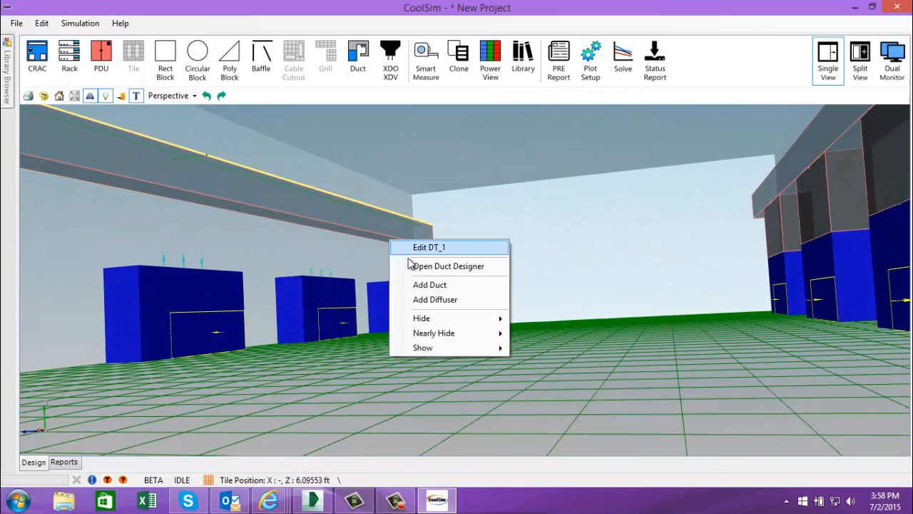
left_click(428, 285)
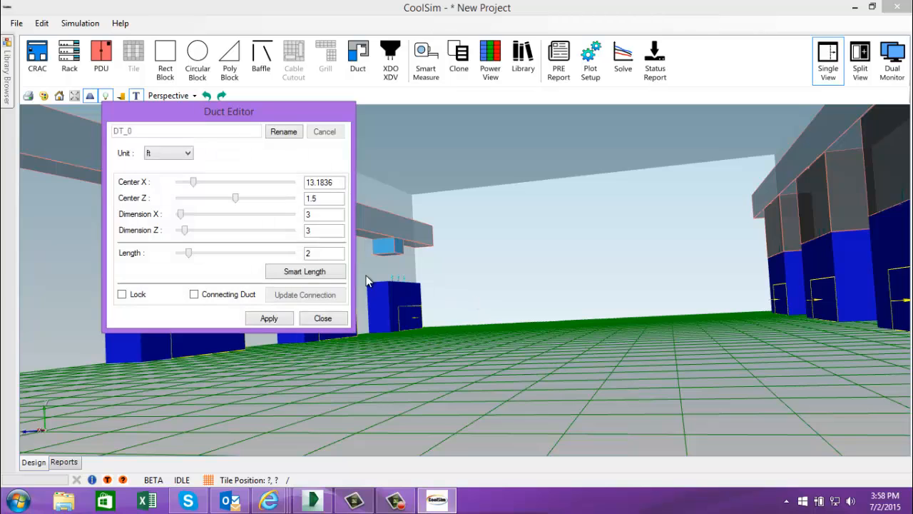
left_click_drag(284, 118, 695, 154)
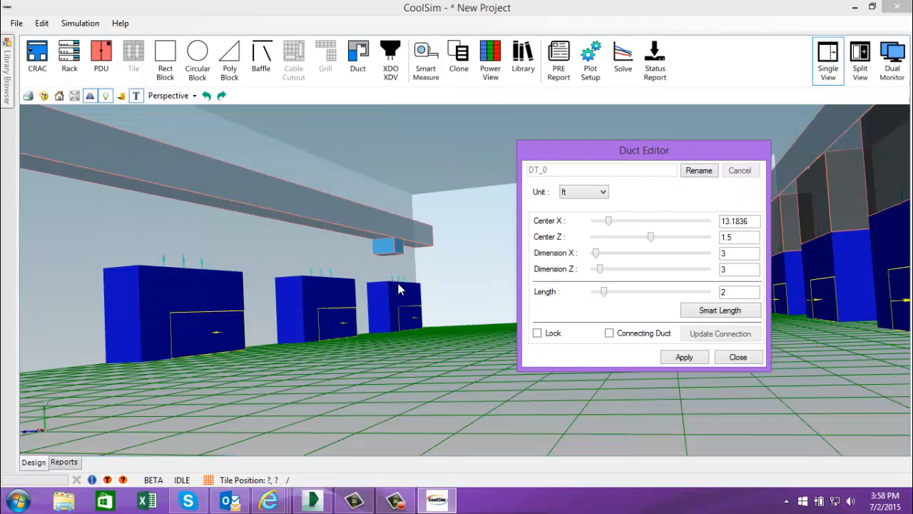
left_click(609, 333)
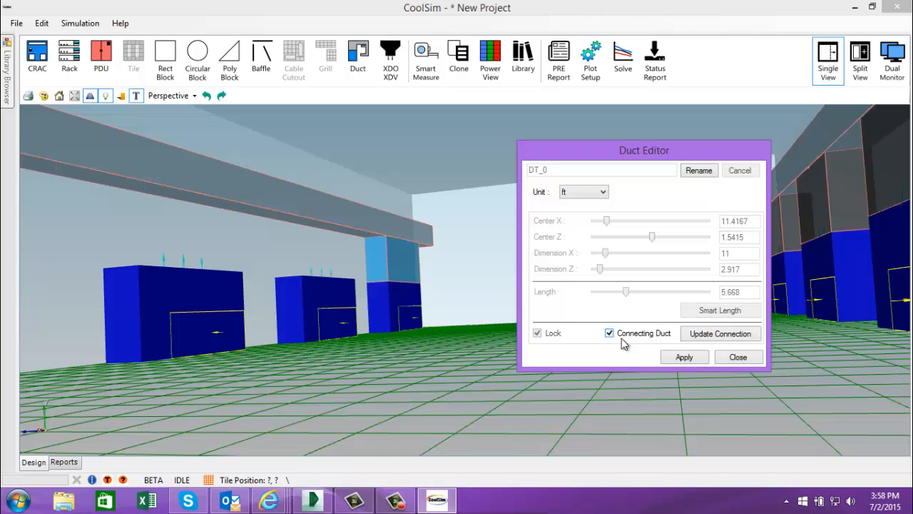
left_click(689, 360)
Add a connecting duct between overhead duct DT_1 and the second CRAC unit on the opposite wall.
right_click(313, 221)
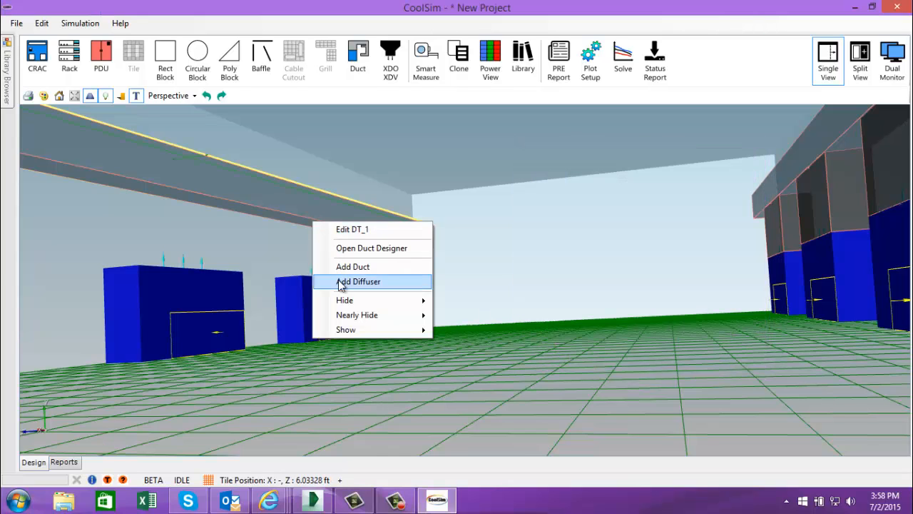
left_click(347, 282)
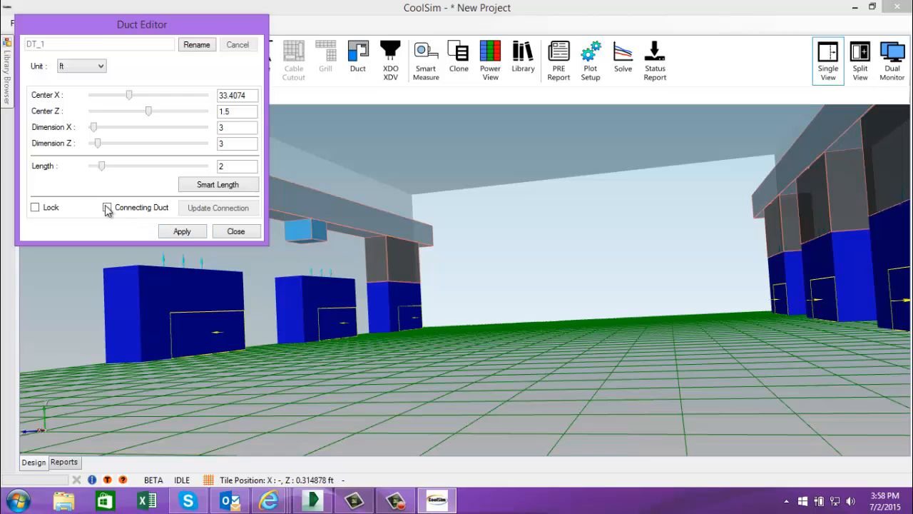
left_click(109, 210)
left_click(181, 231)
Add a connecting duct between overhead duct DT_1 and the third CRAC unit on the opposite wall.
middle_click_drag(457, 361, 628, 328)
right_click(306, 171)
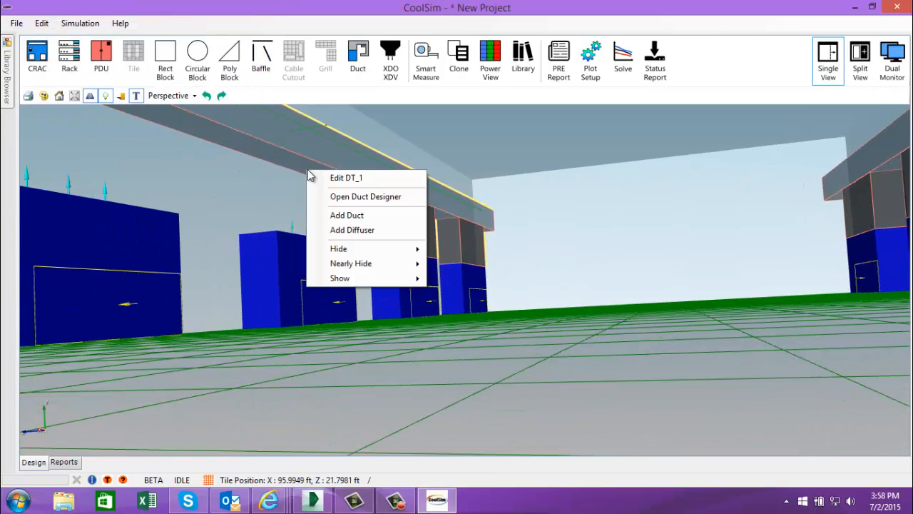
left_click(330, 214)
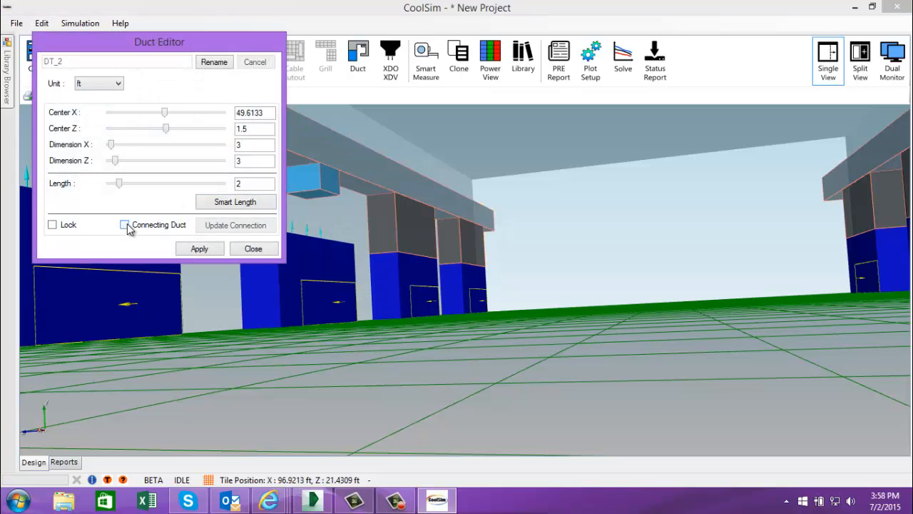
left_click(125, 225)
left_click(203, 251)
Add a connecting duct between overhead duct DT_1 and the fourth CRAC unit on the opposite wall.
middle_click_drag(450, 292, 635, 332)
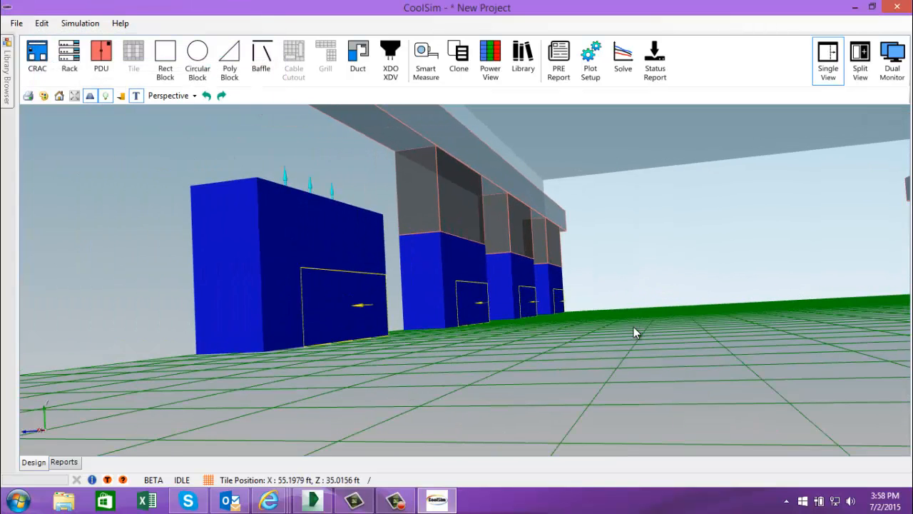
scroll(633, 328, "down", 3)
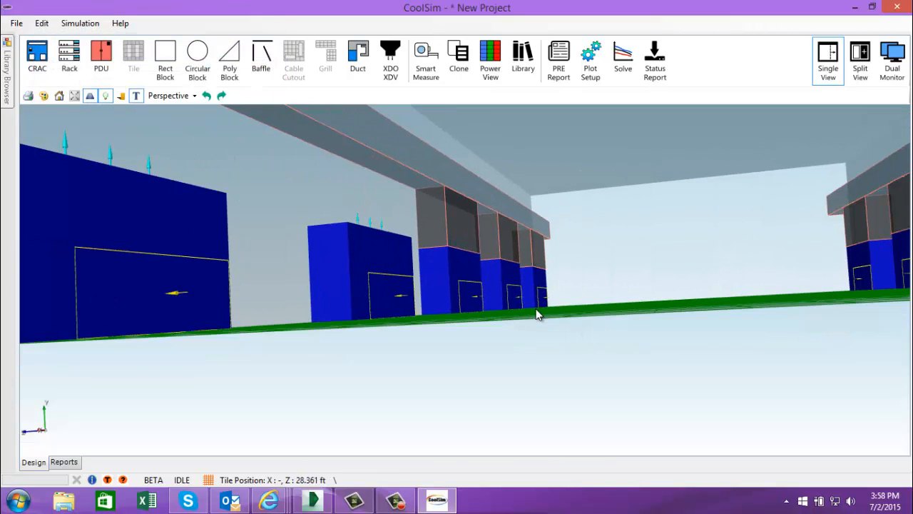
right_click(355, 155)
left_click(389, 198)
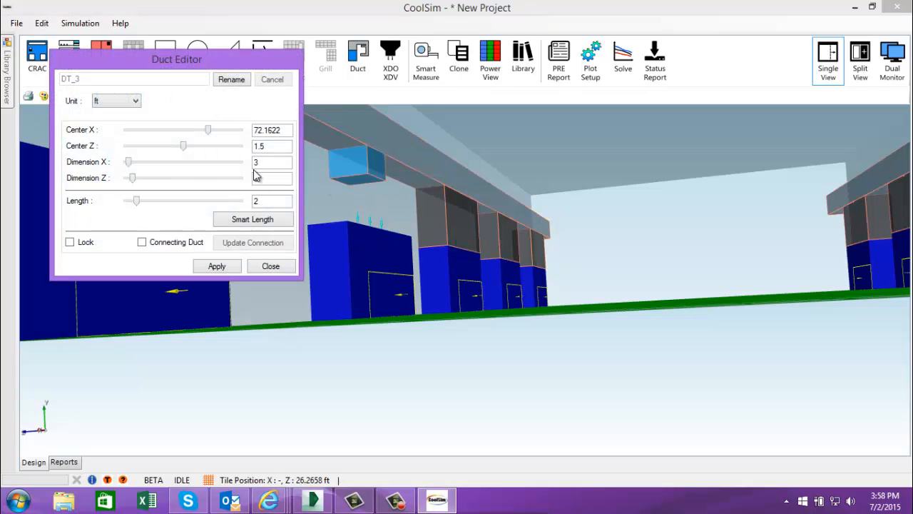
left_click(142, 243)
left_click(215, 266)
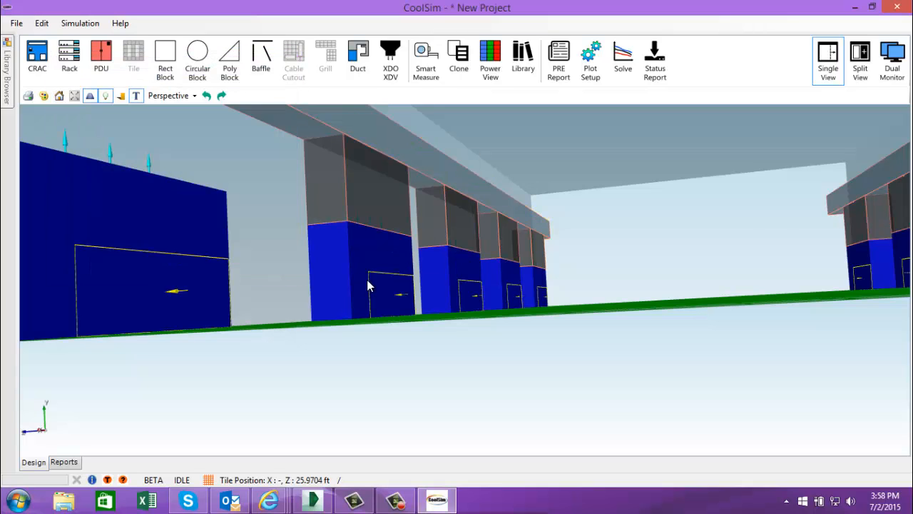
Add a connecting duct between overhead duct DT_1 and the fifth, last CRAC unit on the opposite wall.
right_click(314, 176)
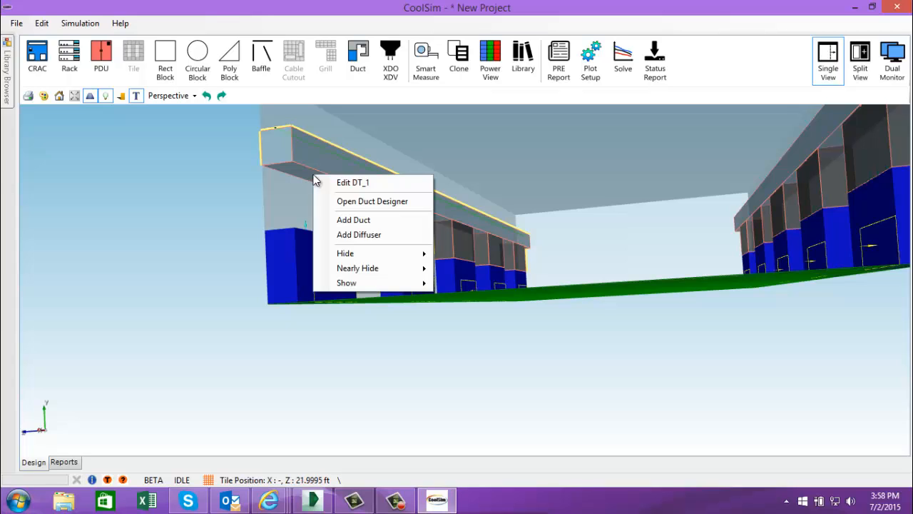
left_click(353, 221)
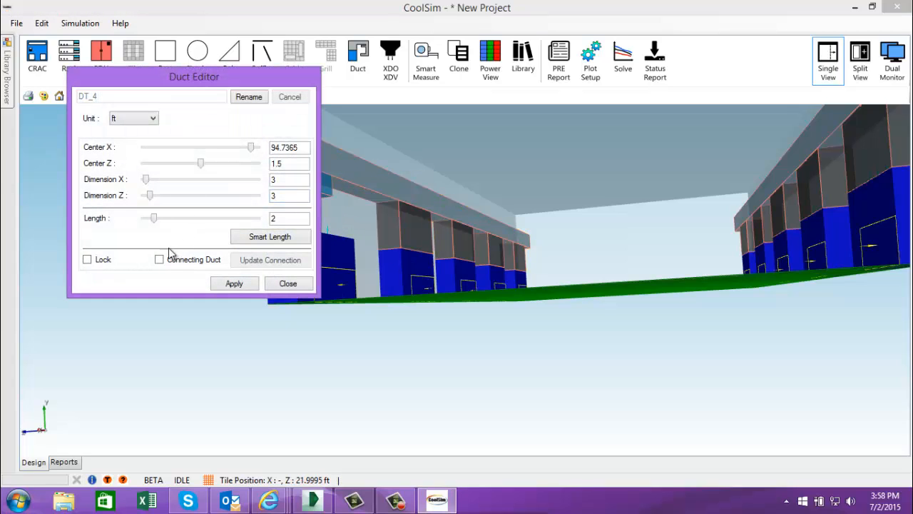
left_click(232, 284)
middle_click_drag(580, 262, 561, 254)
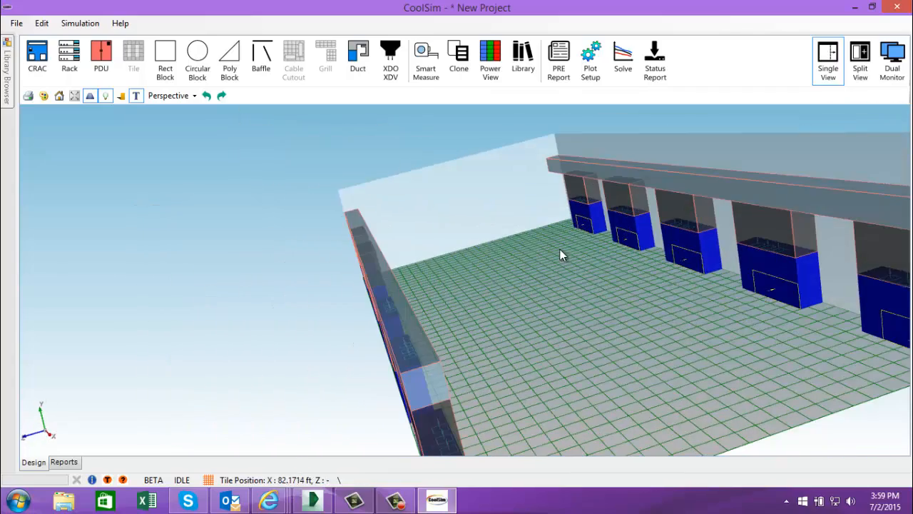
middle_click_drag(342, 327, 601, 316)
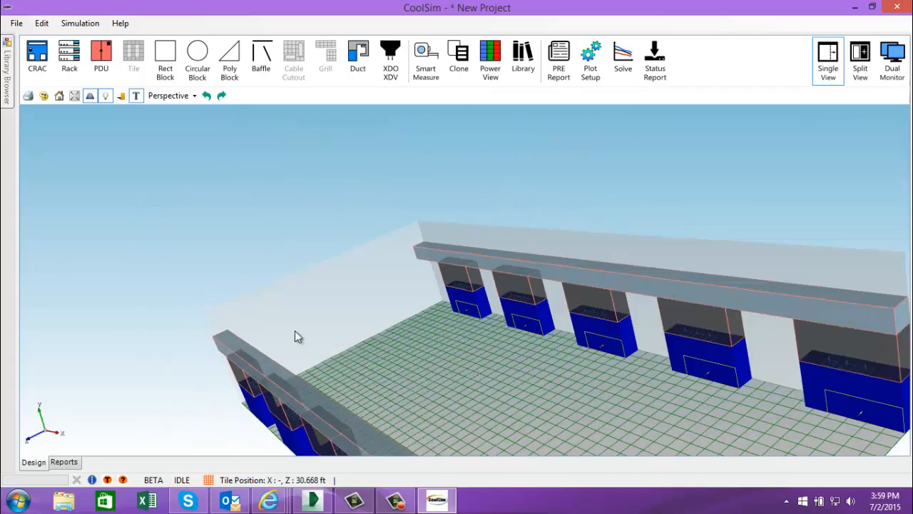
middle_click_drag(295, 330, 404, 266)
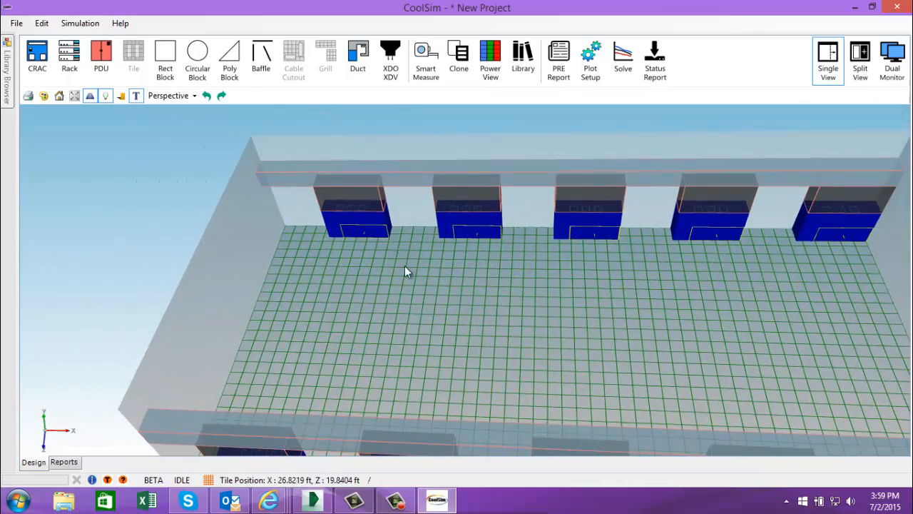
Add a 2 × 2 ft branch duct to overhead duct DT_0 near the end wall and extend it with Smart Length to the opposite duct.
right_click(300, 183)
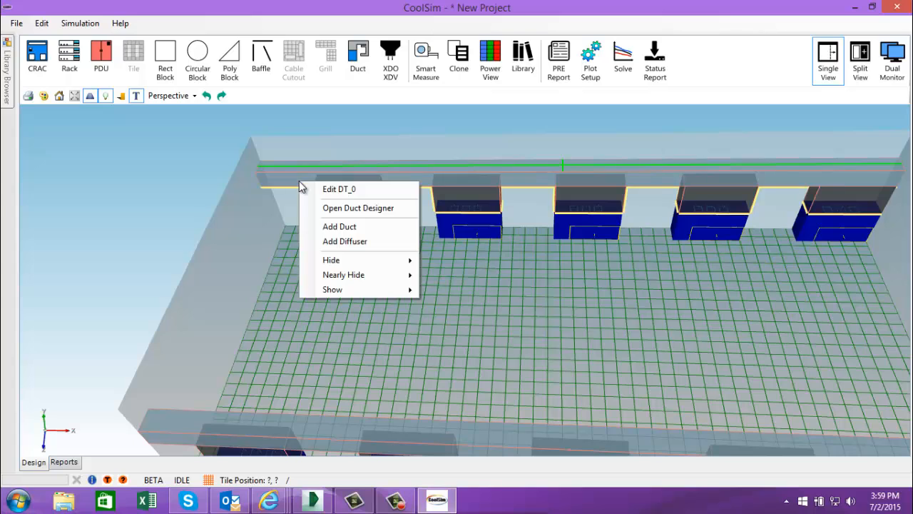
left_click(333, 226)
left_click_drag(256, 107, 699, 147)
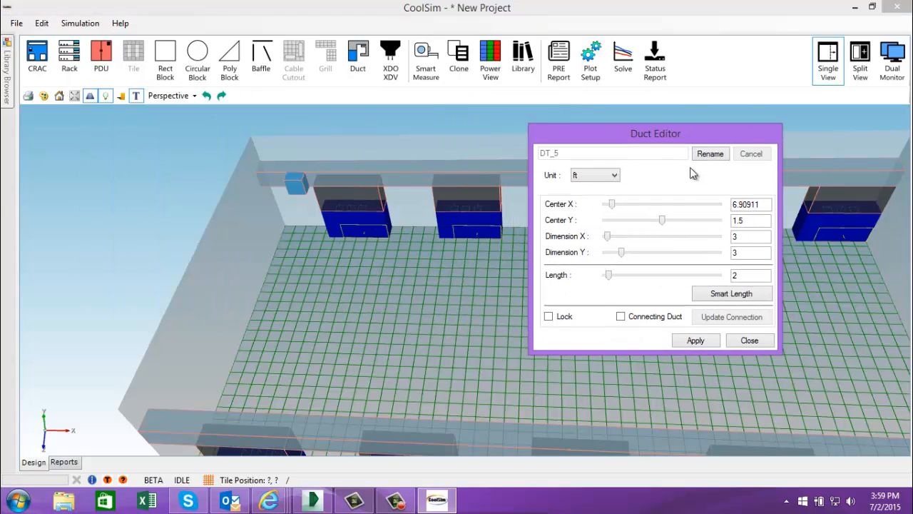
left_click_drag(745, 237, 725, 259)
type("2")
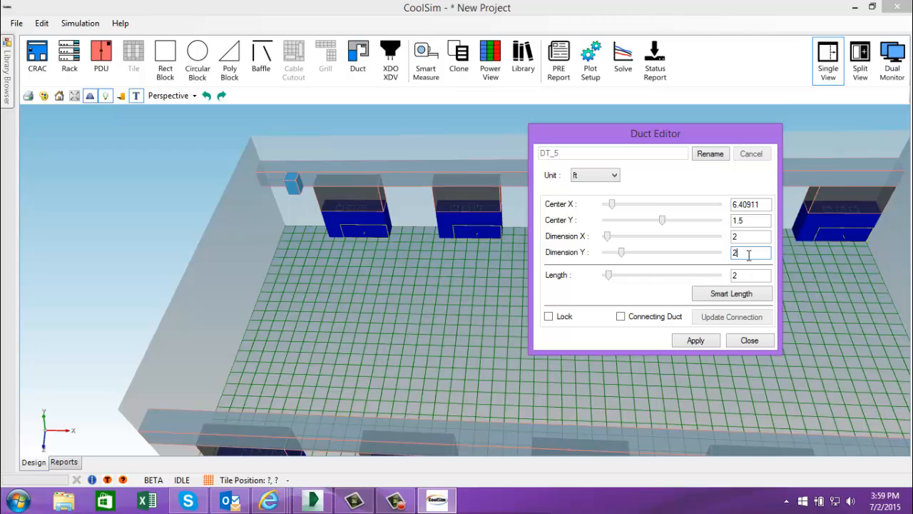
left_click(742, 238)
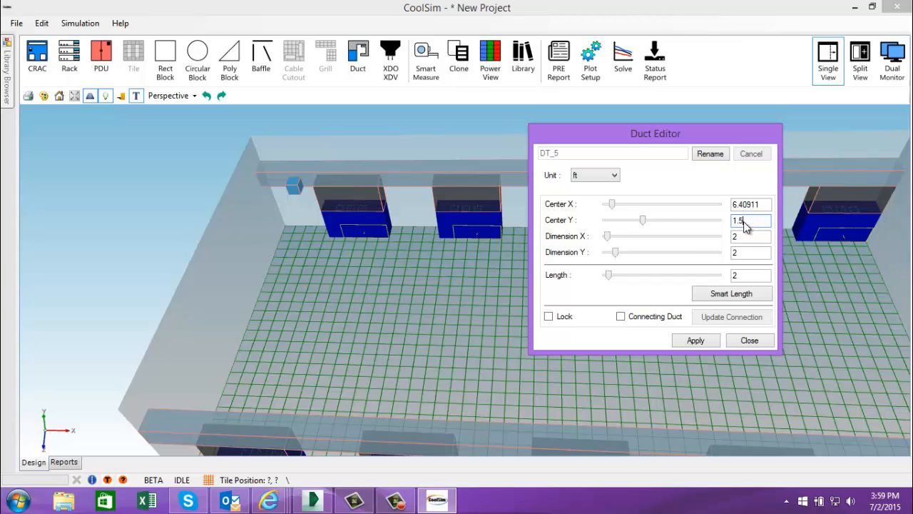
left_click(744, 236)
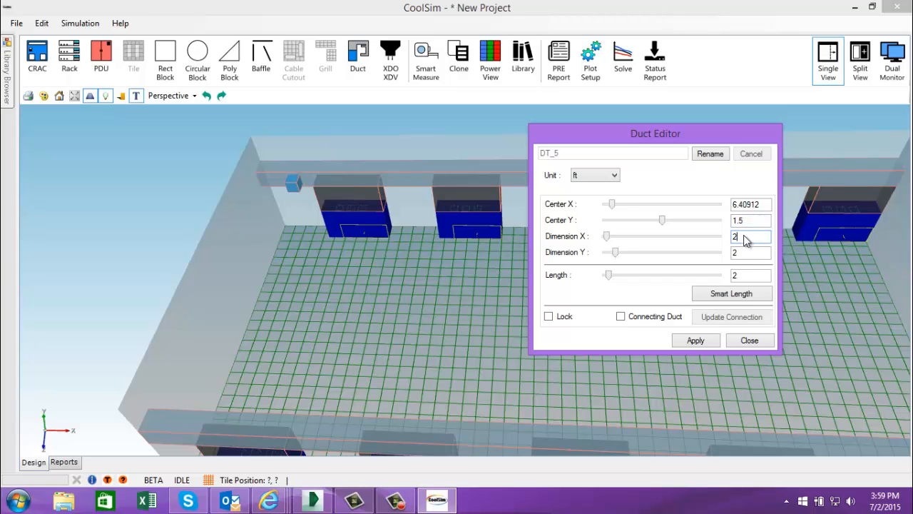
left_click(703, 298)
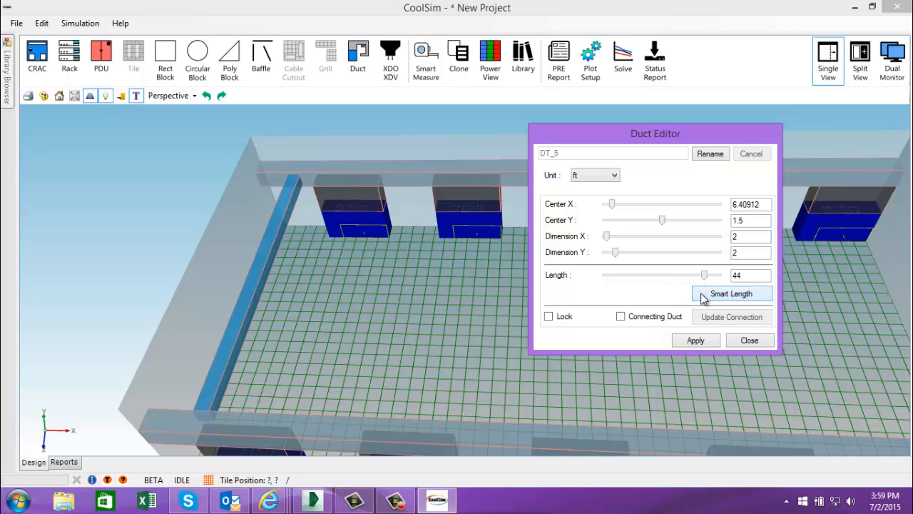
left_click(691, 343)
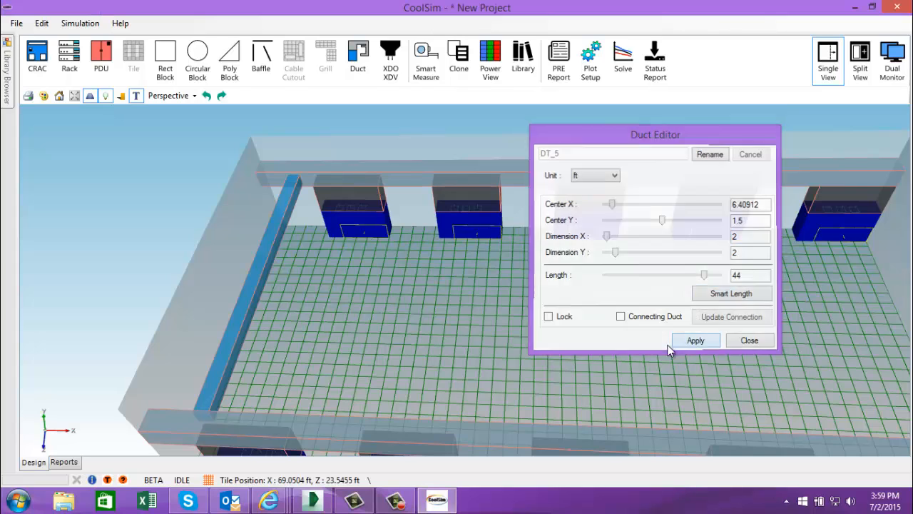
Add a diffuser on the underside of branch duct DT_5 near overhead duct DT_0, at Center Z about 6.7 ft.
middle_click_drag(499, 379, 289, 411)
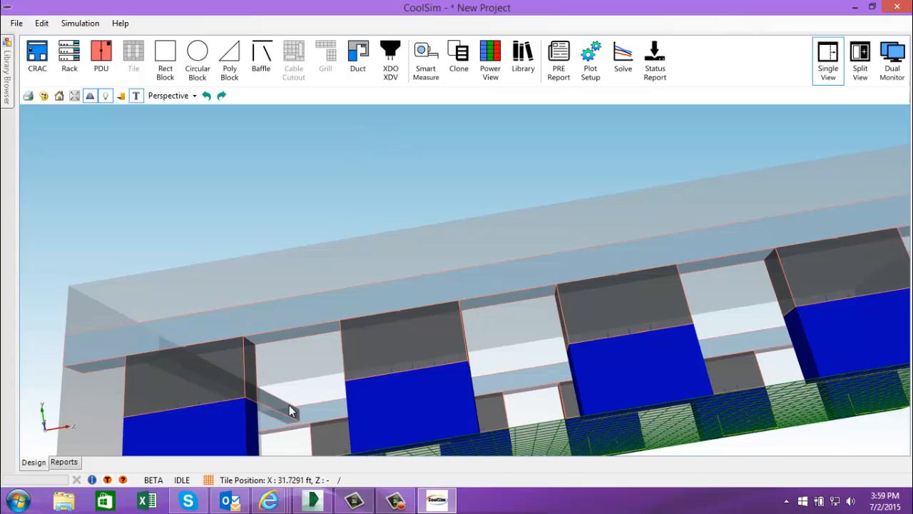
right_click(279, 416)
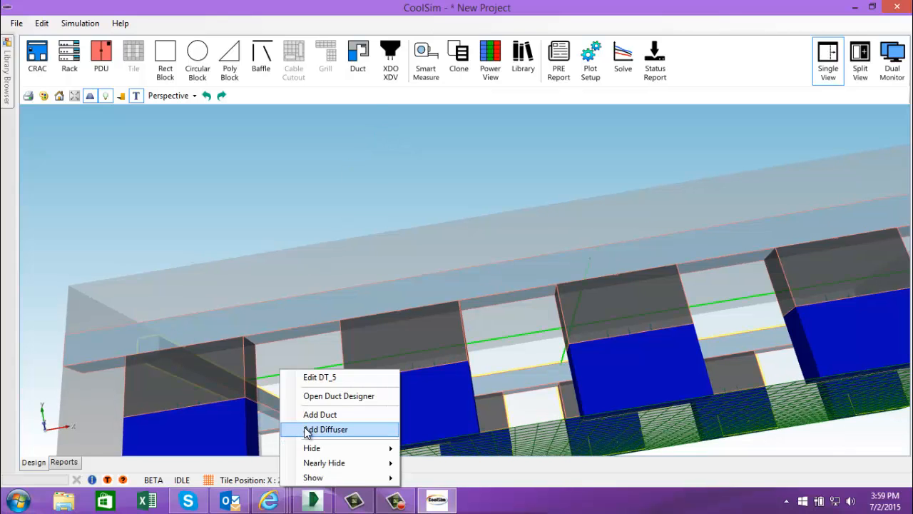
left_click(308, 431)
left_click(350, 283)
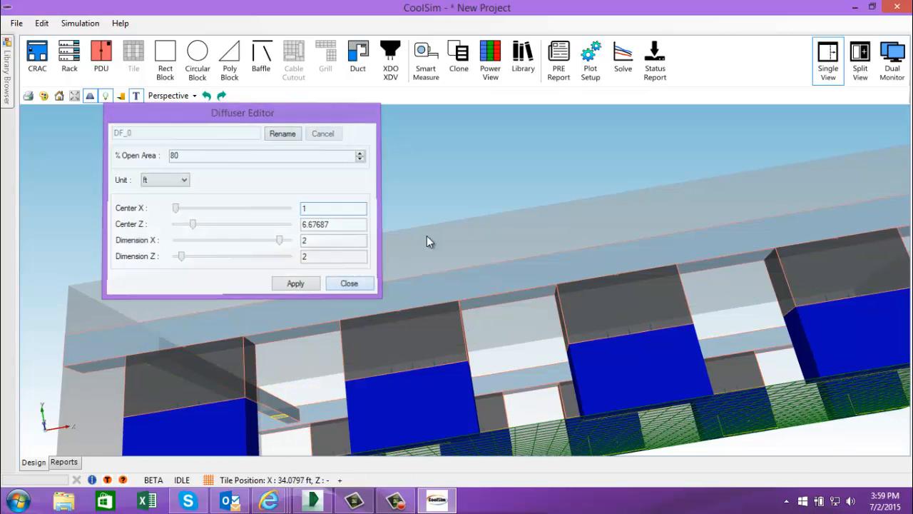
Add a second diffuser on the Y-Min face of branch duct DT_5 in Duct Designer, with Center Z at 30.4 ft.
middle_click_drag(548, 206, 288, 287)
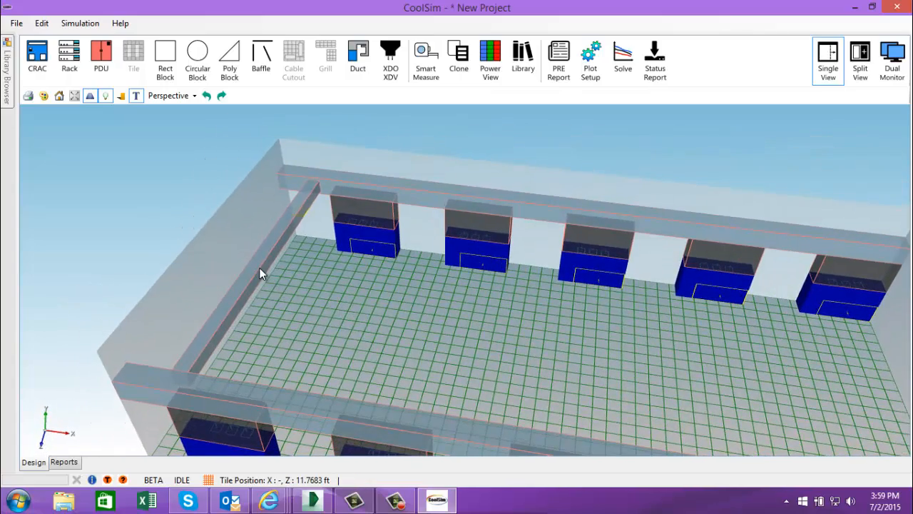
right_click(259, 268)
left_click(303, 291)
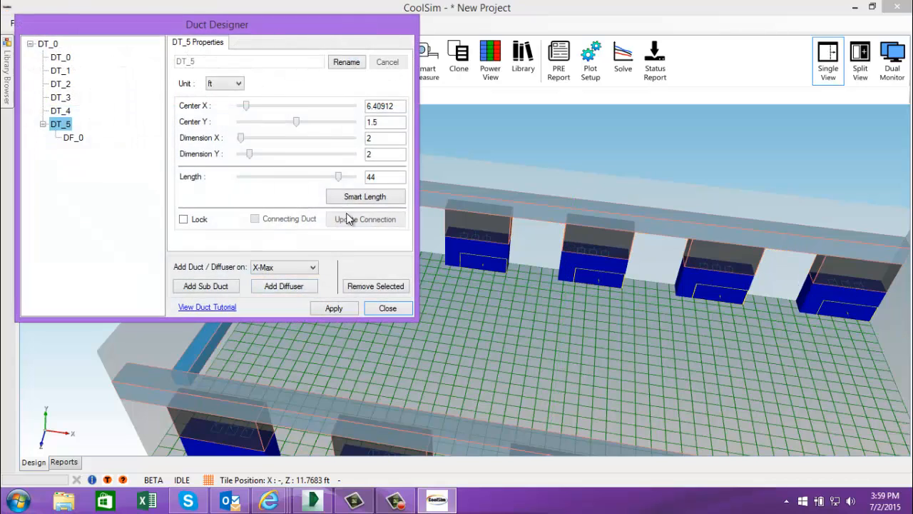
left_click_drag(351, 25, 703, 54)
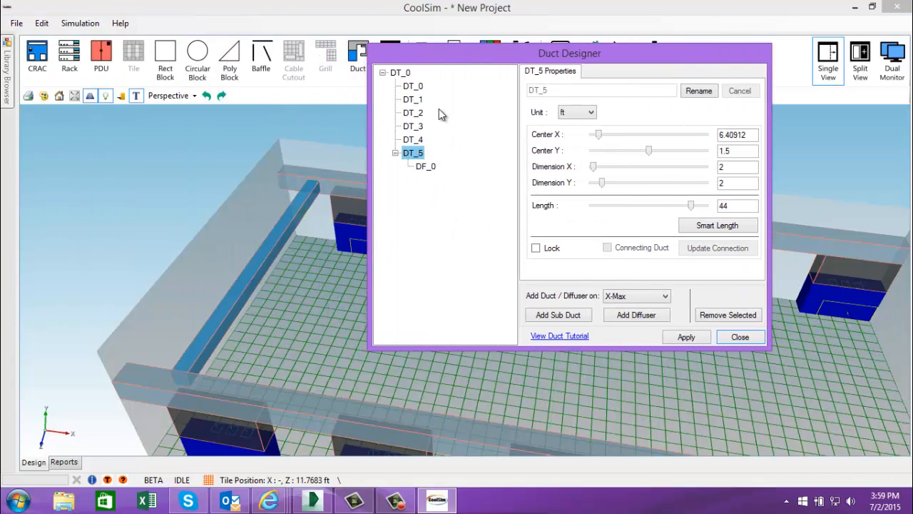
left_click(401, 73)
left_click(406, 154)
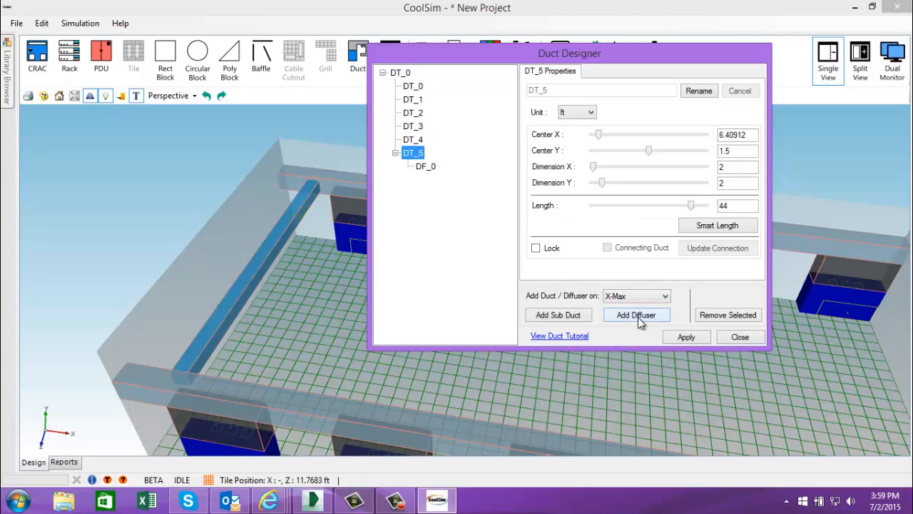
left_click(638, 295)
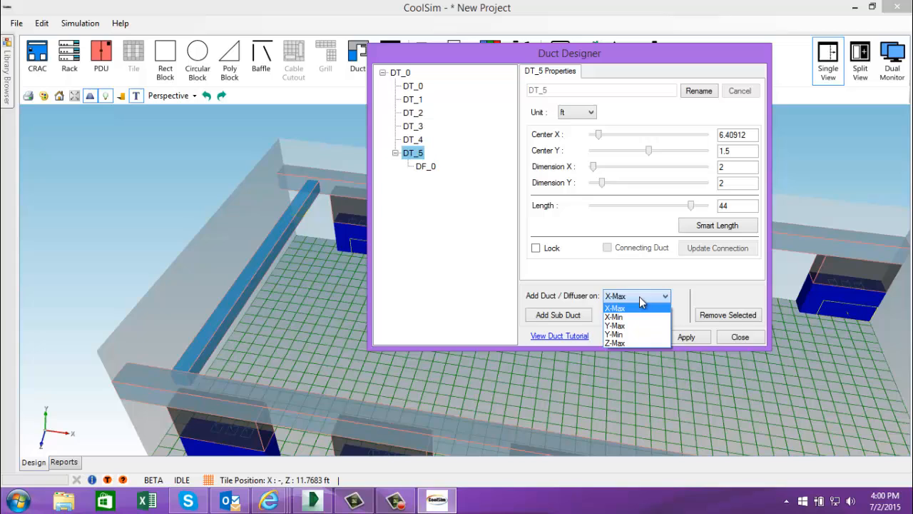
left_click(639, 332)
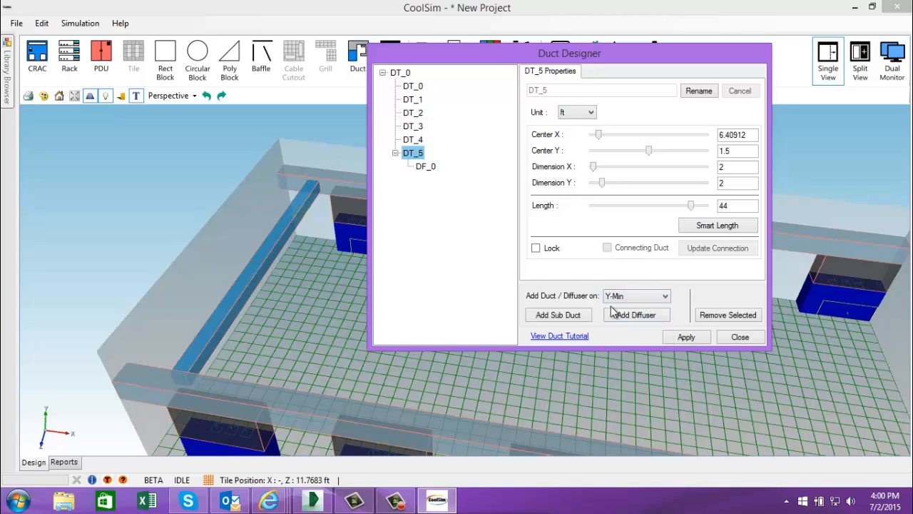
left_click(622, 312)
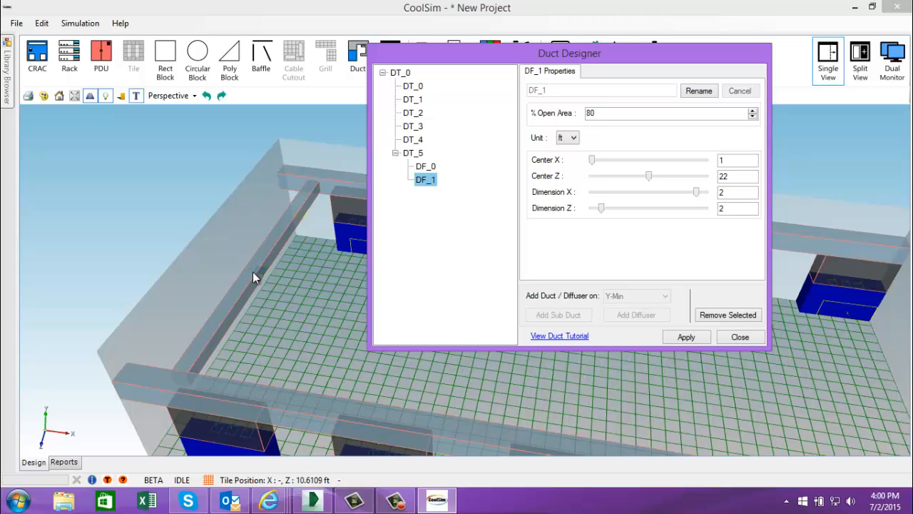
left_click_drag(650, 176, 674, 184)
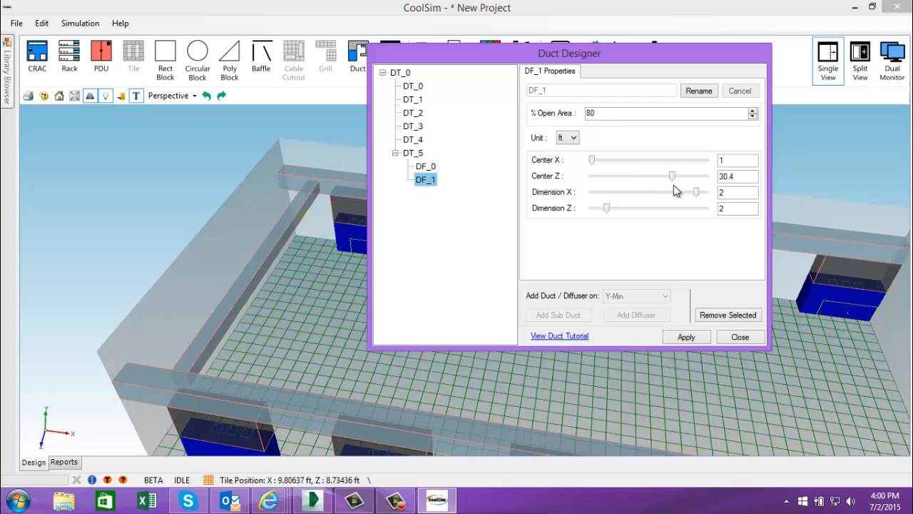
left_click(686, 337)
middle_click_drag(575, 340, 566, 318)
scroll(516, 312, "down", 1)
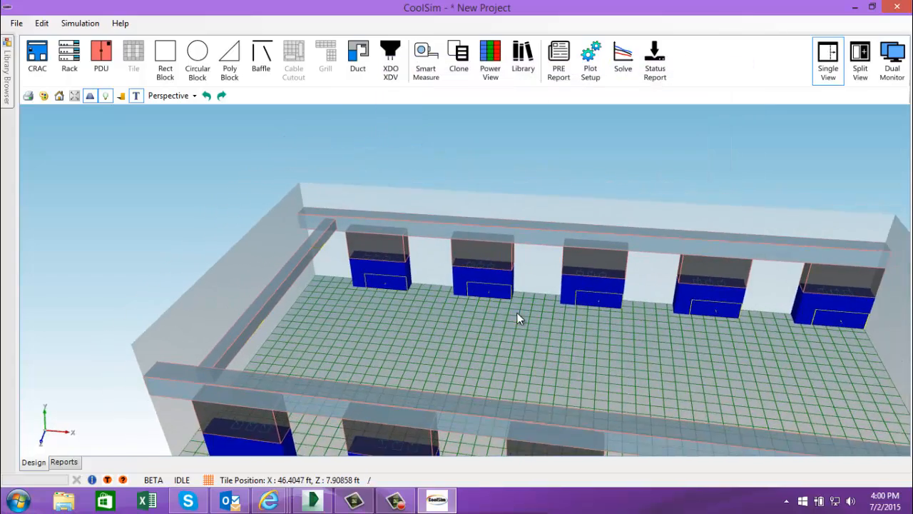
scroll(492, 308, "up", 2)
scroll(485, 311, "down", 3)
middle_click_drag(492, 309, 569, 328)
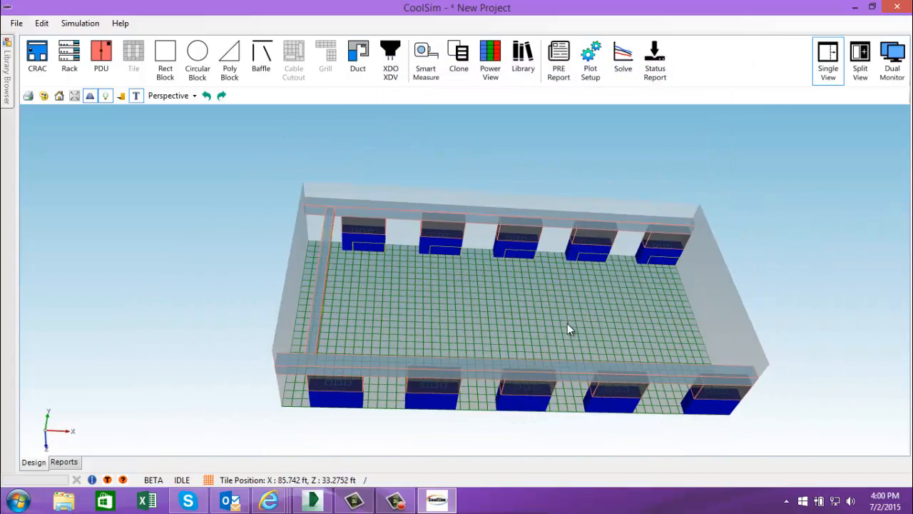
right_click(324, 284)
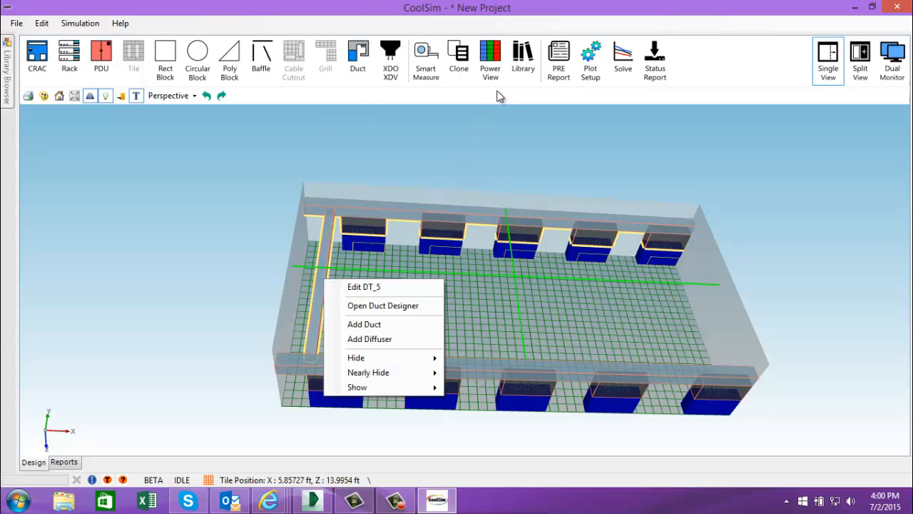
left_click(563, 286)
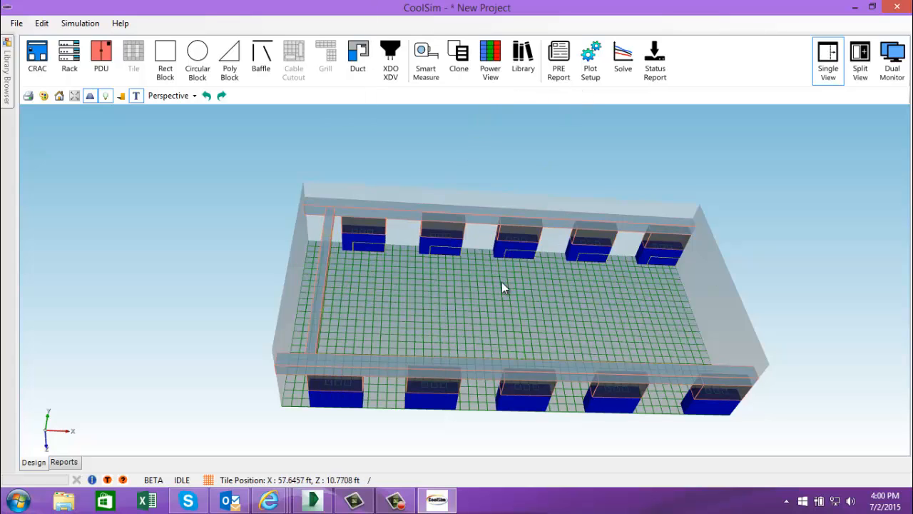
Place a standalone duct inside the room near the first two far-wall CRAC units and align it with the Z-Axis.
middle_click_drag(501, 282, 413, 261)
left_click(358, 57)
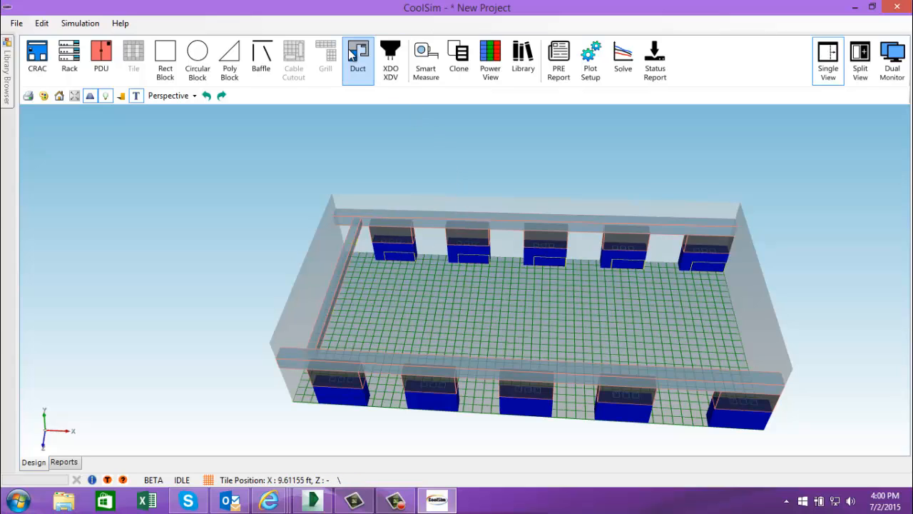
left_click(429, 302)
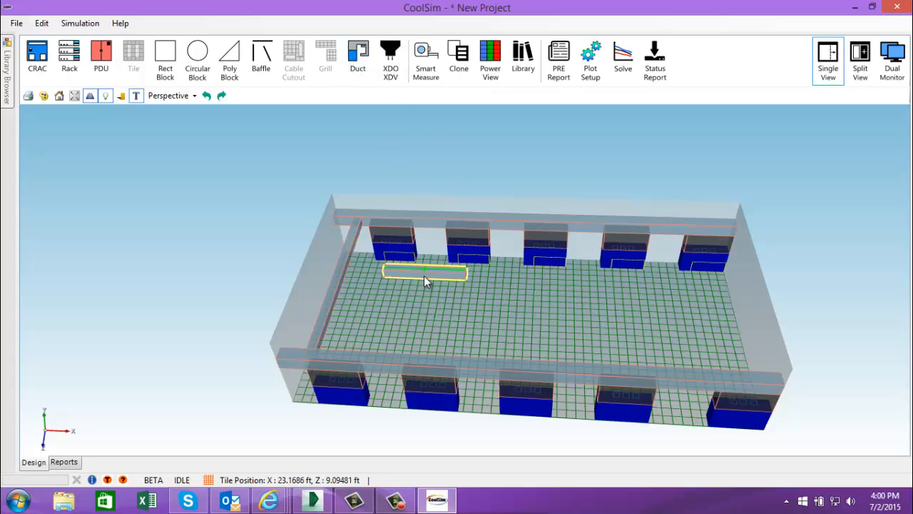
right_click(424, 276)
left_click(452, 286)
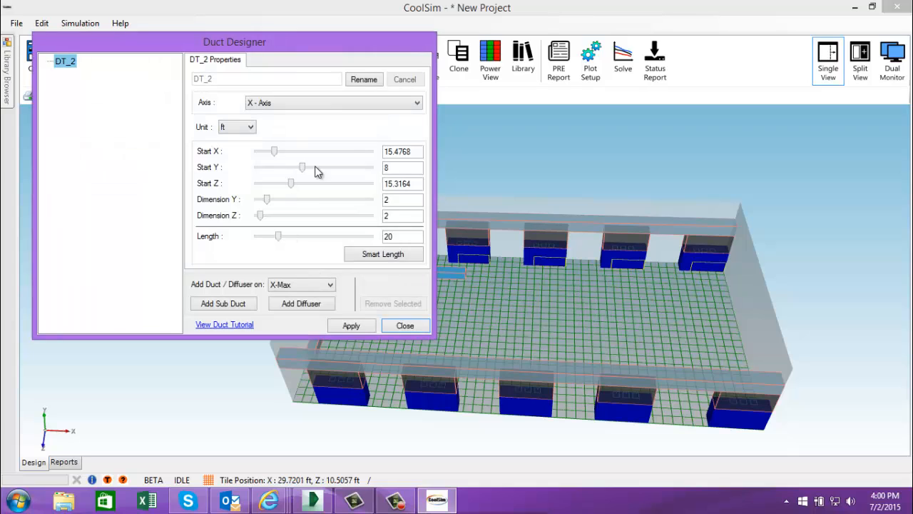
left_click(315, 108)
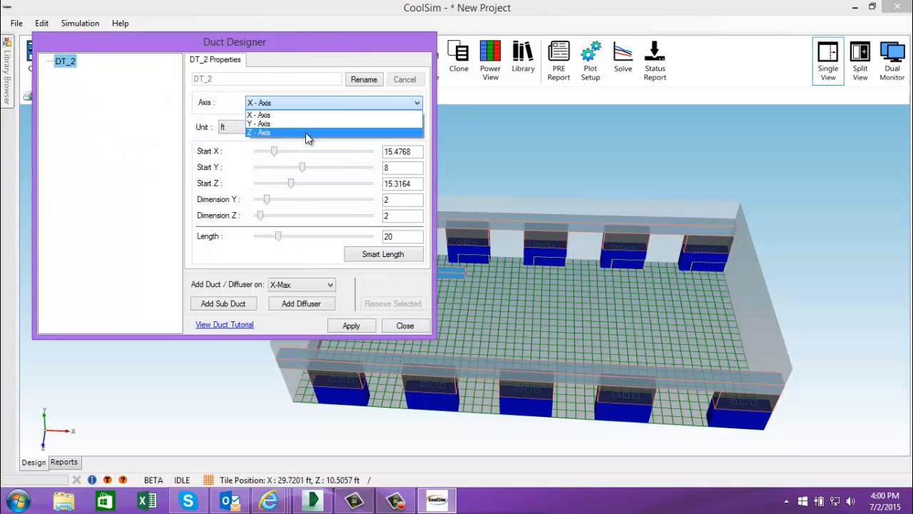
left_click(306, 133)
Raise the standalone duct to a Start Y of 12.5 ft, keeping its 2 × 2 ft cross-section.
left_click_drag(278, 41, 733, 85)
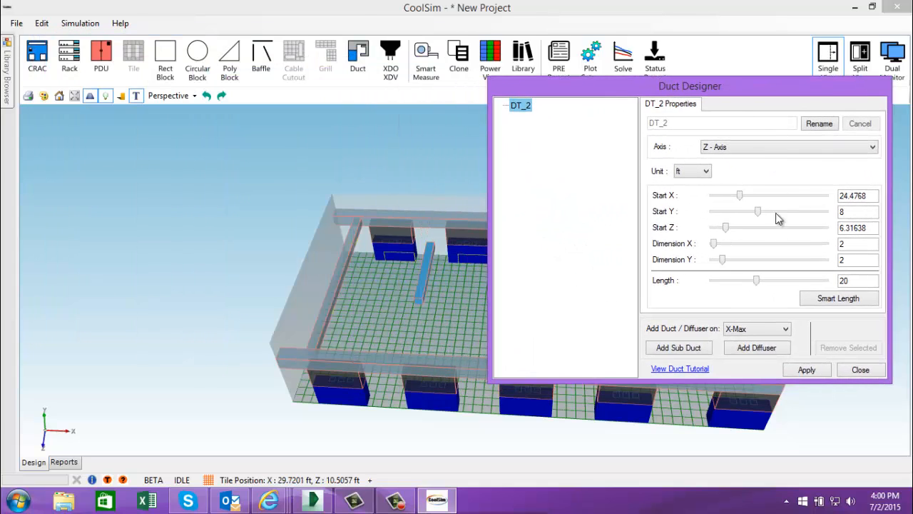
double_click(843, 213)
type("12.5")
left_click(868, 261)
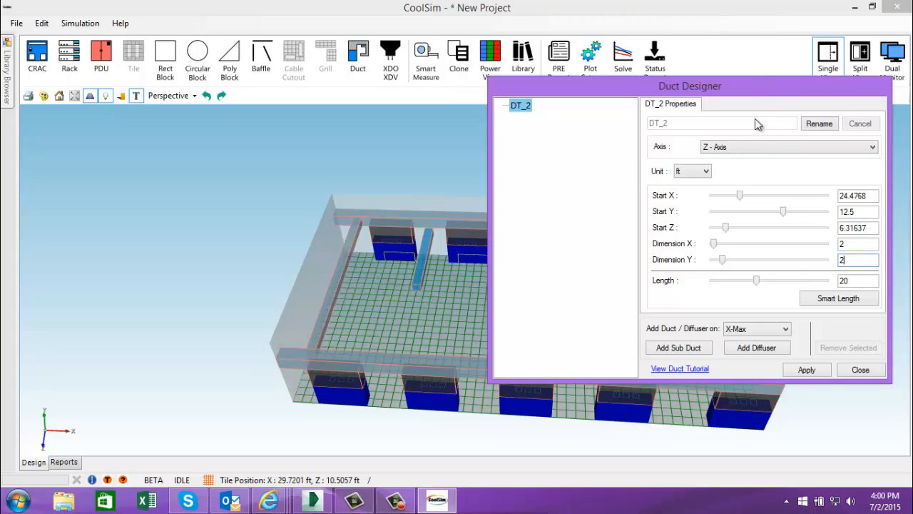
left_click(860, 371)
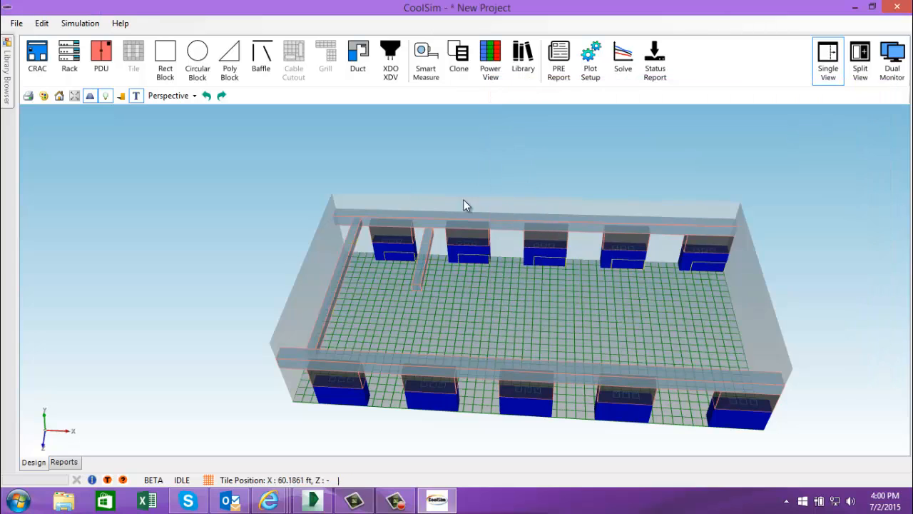
Switch to the Top view and move the standalone duct to column I, closer to the branch duct with the diffusers.
left_click(175, 100)
left_click(182, 126)
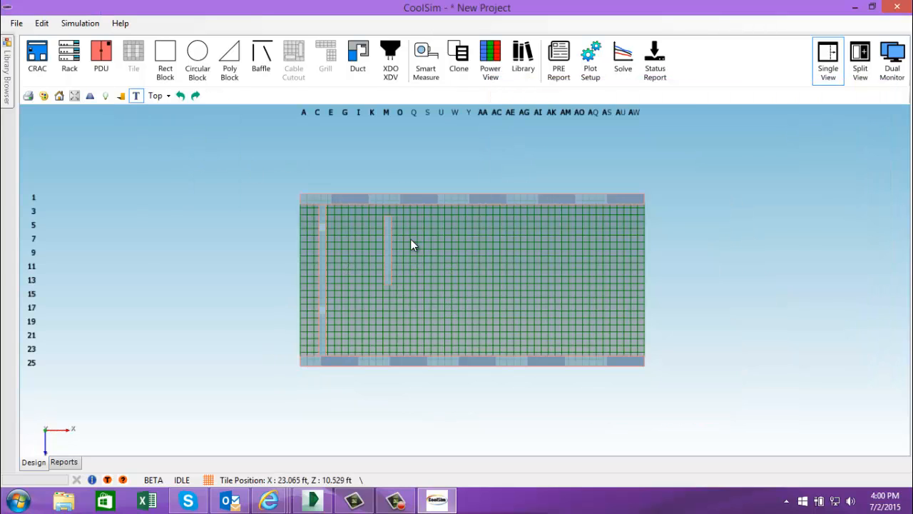
scroll(419, 240, "up", 4)
middle_click_drag(419, 240, 561, 263)
scroll(532, 267, "up", 3)
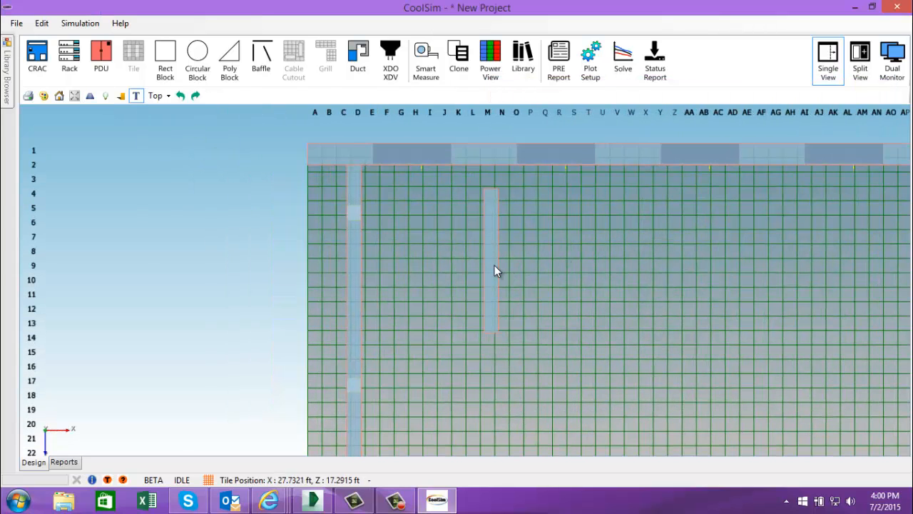
left_click_drag(495, 267, 435, 262)
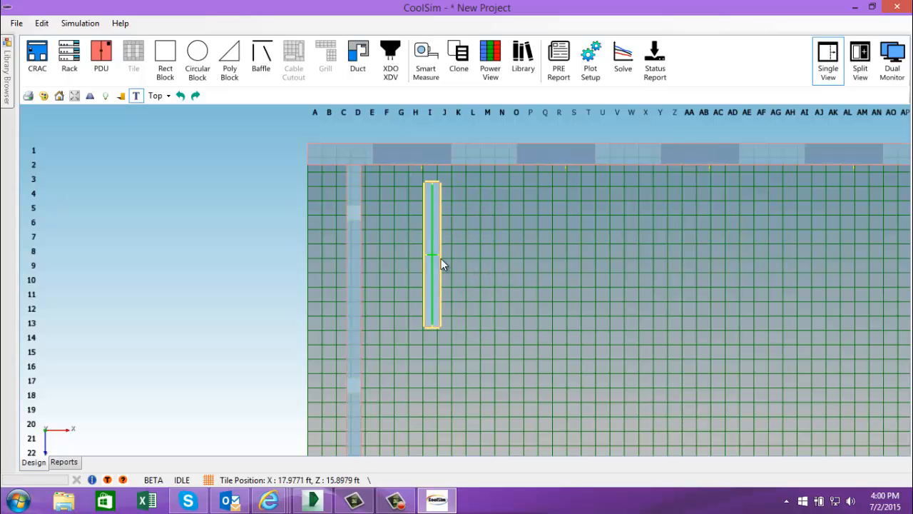
Open the standalone duct in Duct Designer, set its length to 30 ft and apply.
scroll(471, 275, "down", 3)
scroll(500, 276, "up", 2)
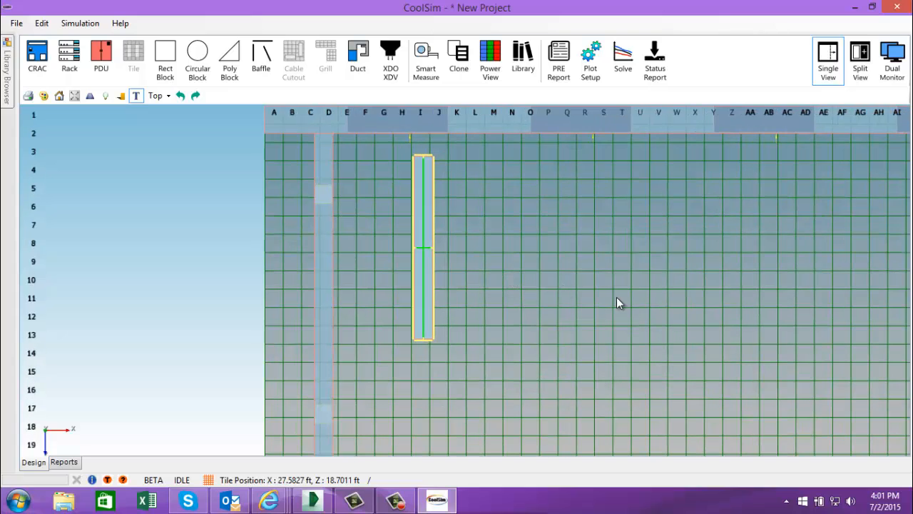
left_click_drag(601, 279, 616, 239)
scroll(608, 218, "down", 5)
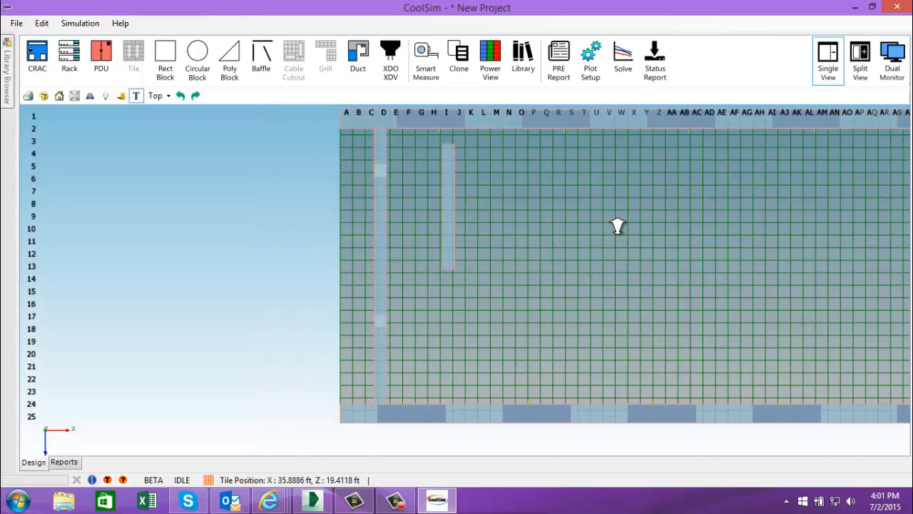
left_click_drag(454, 228, 374, 255)
double_click(446, 264)
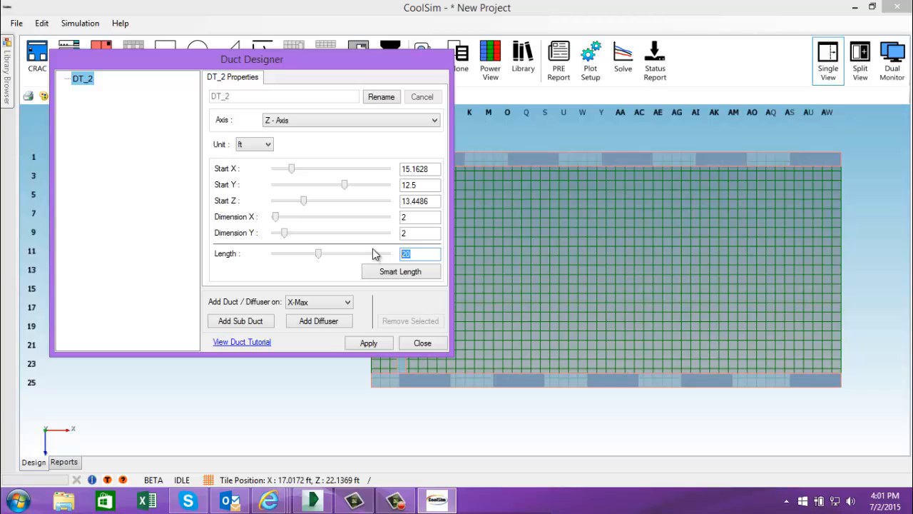
type("30")
left_click_drag(368, 65, 858, 118)
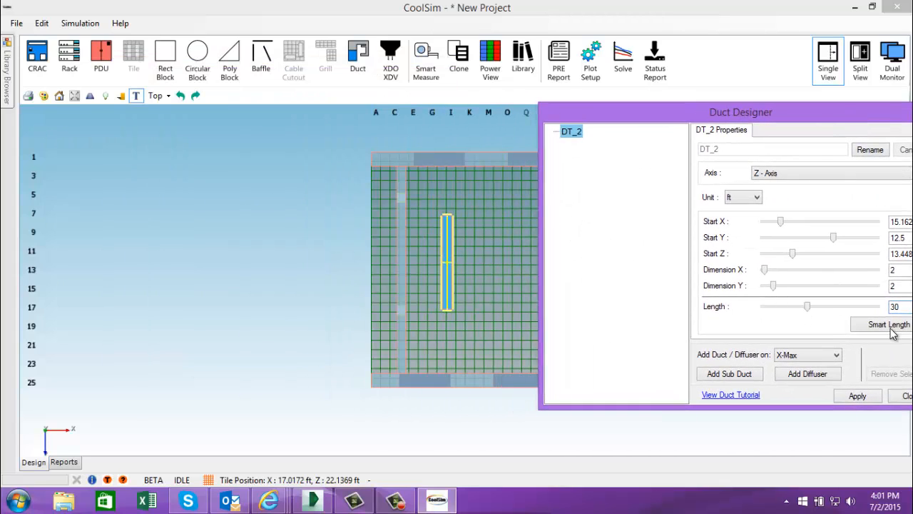
left_click(898, 293)
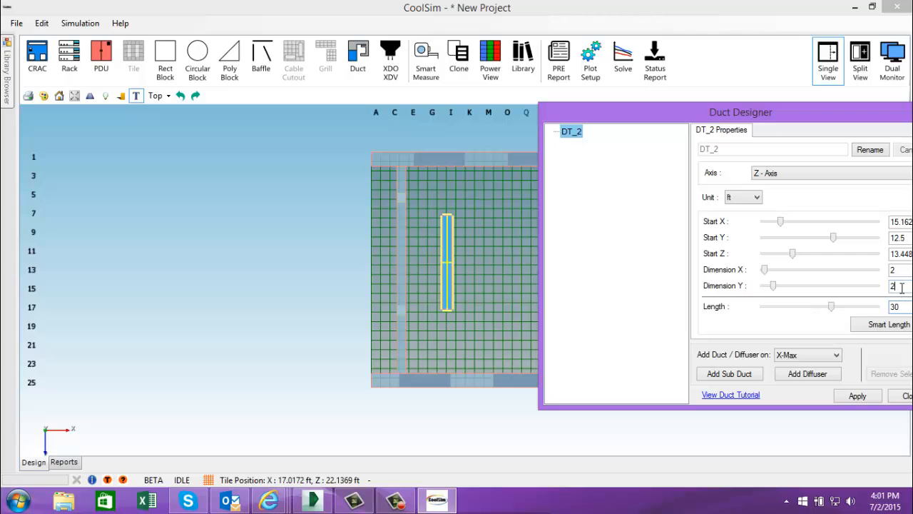
left_click(863, 396)
Move the standalone duct to column H, at about Start X 13.6 ft and Start Z 8.75 ft, and return to Perspective view.
left_click_drag(446, 295, 439, 276)
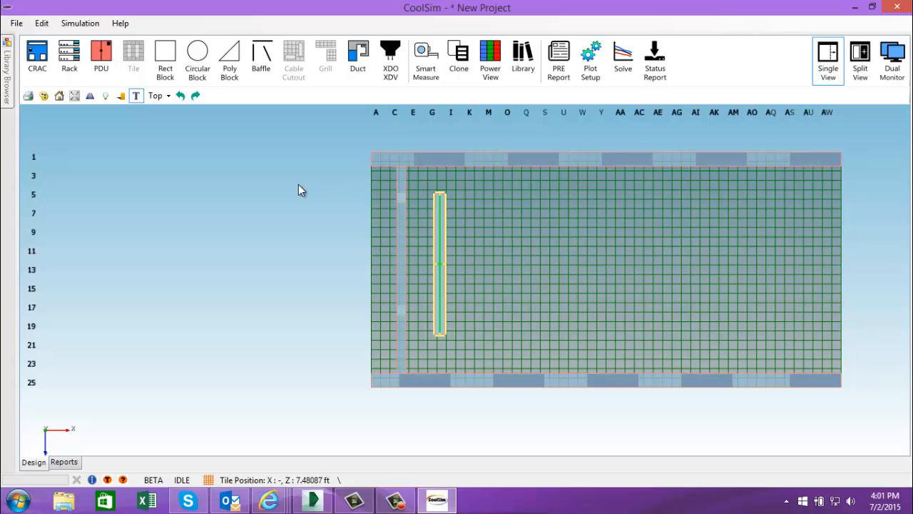
left_click(168, 96)
left_click(187, 108)
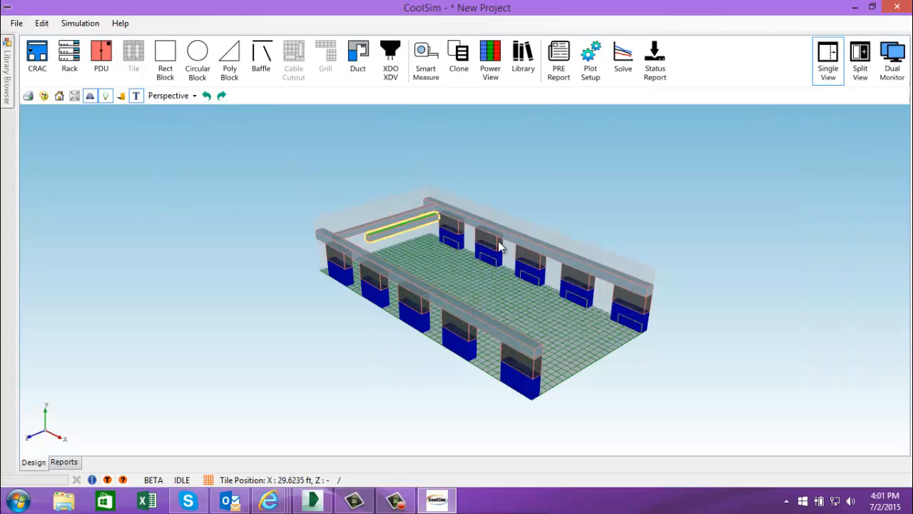
Open the standalone duct in Duct Designer and add a diffuser on its Y-Min face.
middle_click_drag(499, 246, 458, 271)
scroll(451, 251, "up", 7)
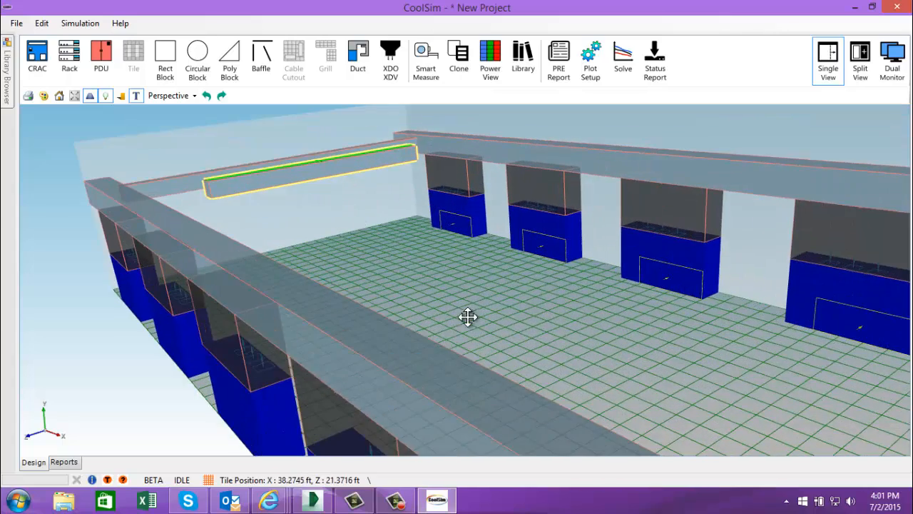
middle_click_drag(468, 317, 499, 312)
scroll(496, 309, "up", 3)
middle_click_drag(367, 255, 443, 282)
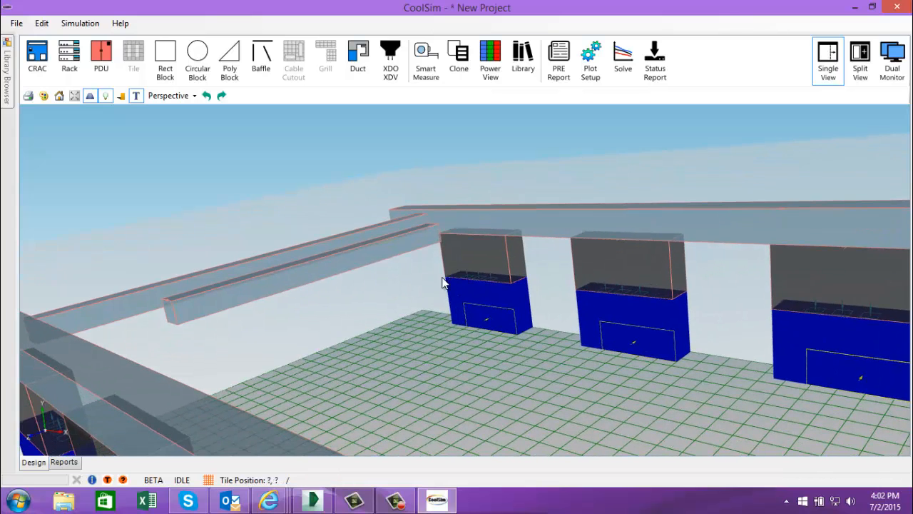
right_click(348, 263)
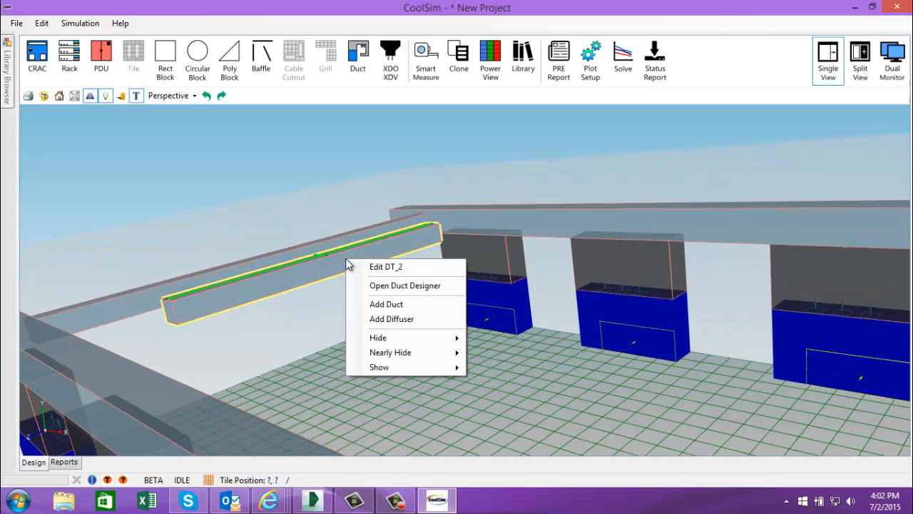
left_click(401, 287)
left_click_drag(322, 56, 732, 91)
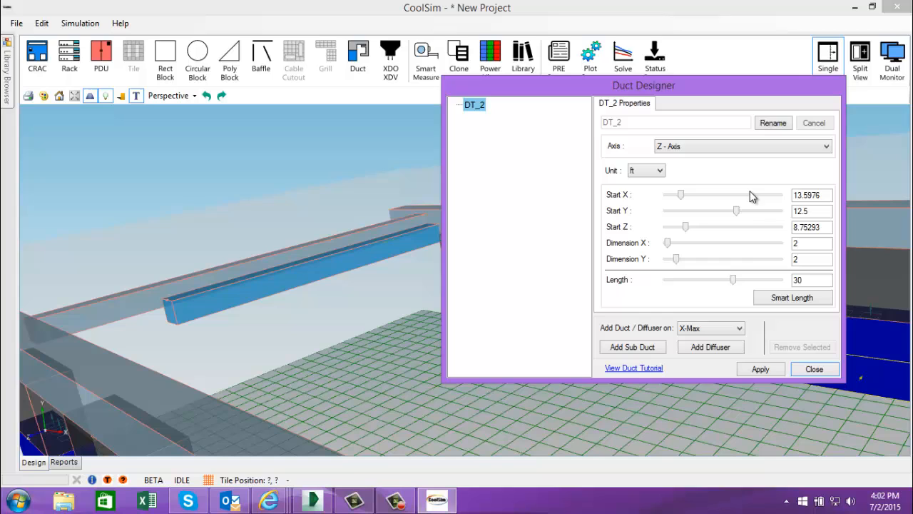
left_click(703, 330)
left_click(712, 366)
left_click(711, 348)
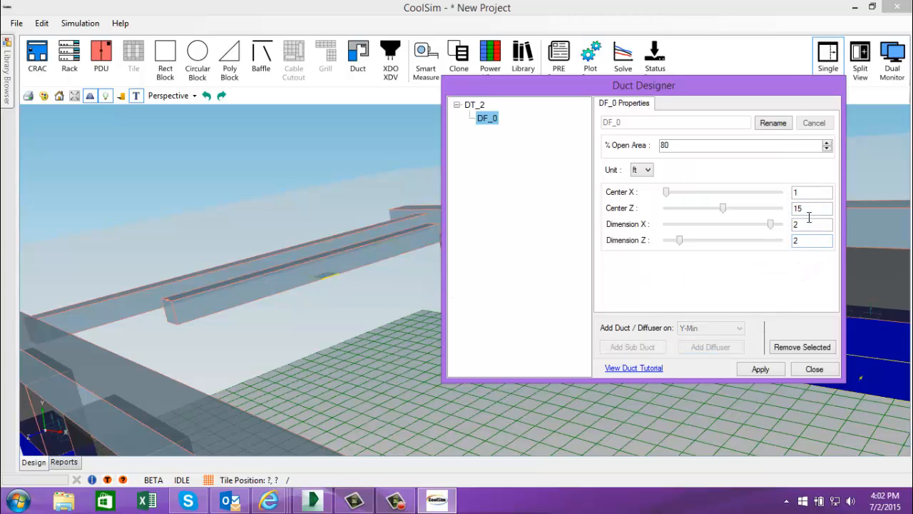
Size the new diffuser to 1 × 1 ft, set its Center Z to 18 ft and apply.
type("1")
left_click(794, 241)
type("1")
left_click(818, 210)
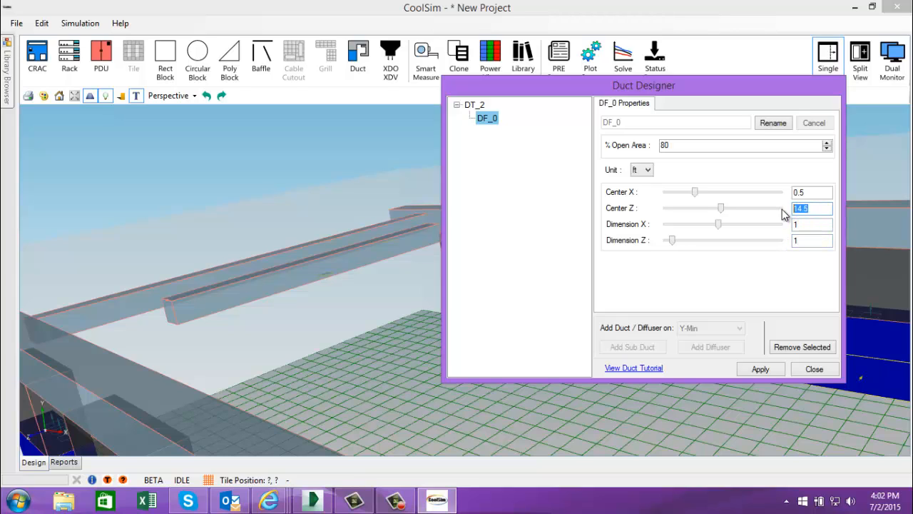
type("18")
left_click(768, 369)
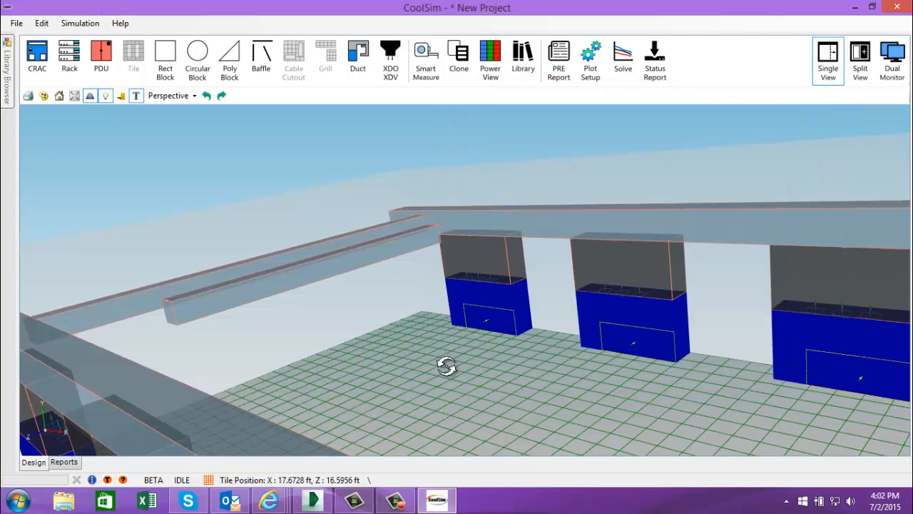
Extend the standalone duct to the near-wall main duct with Smart Length, for a length of about 38.25 ft.
left_click_drag(448, 367, 528, 257)
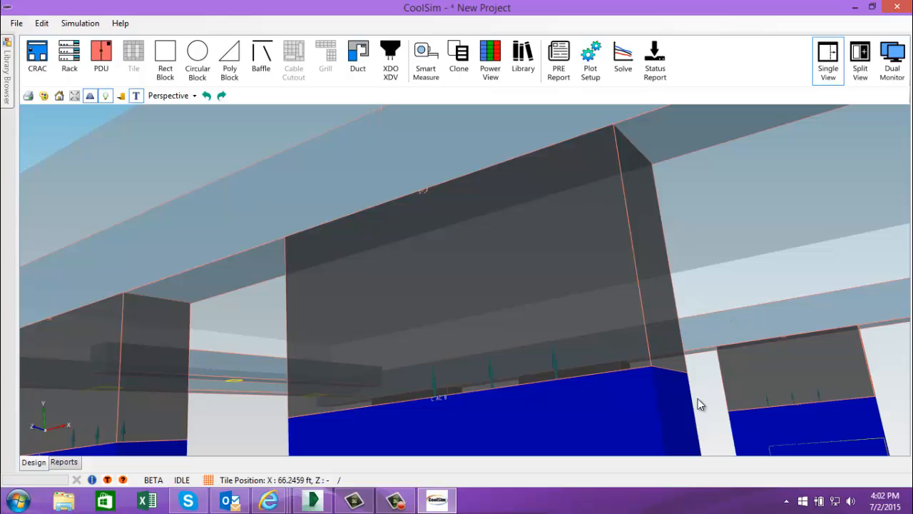
scroll(719, 401, "down", 5)
left_click_drag(472, 271, 613, 328)
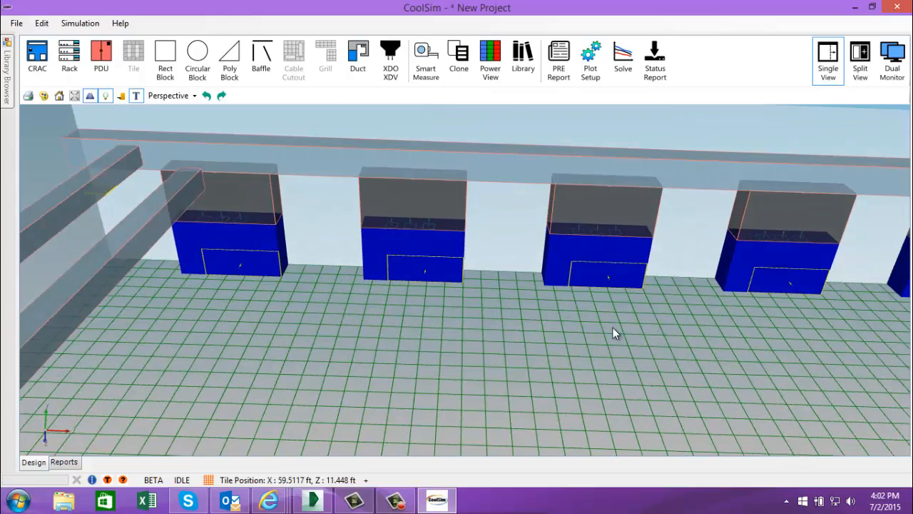
middle_click_drag(426, 350, 624, 297)
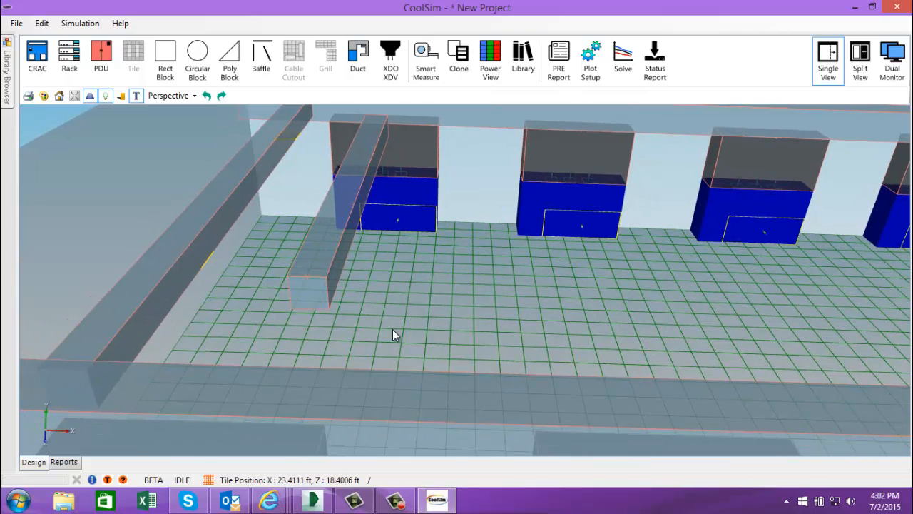
left_click(349, 228)
right_click(349, 228)
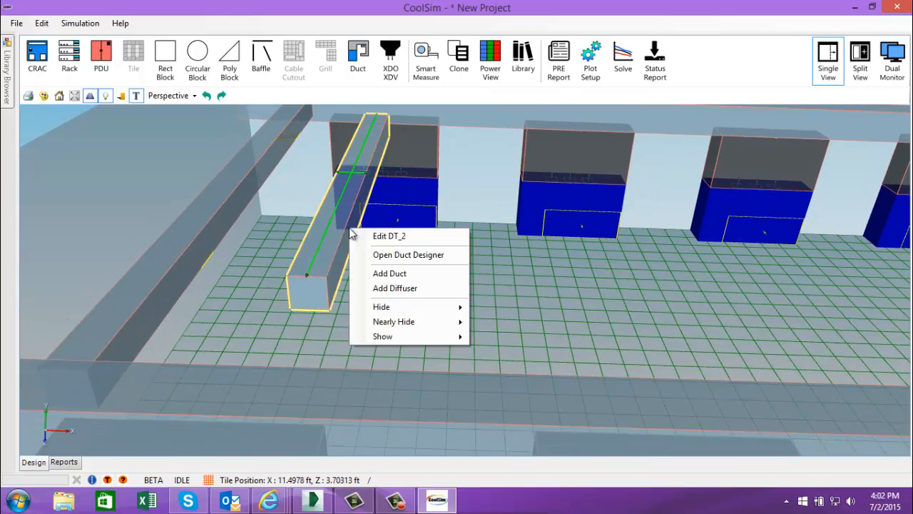
left_click(399, 239)
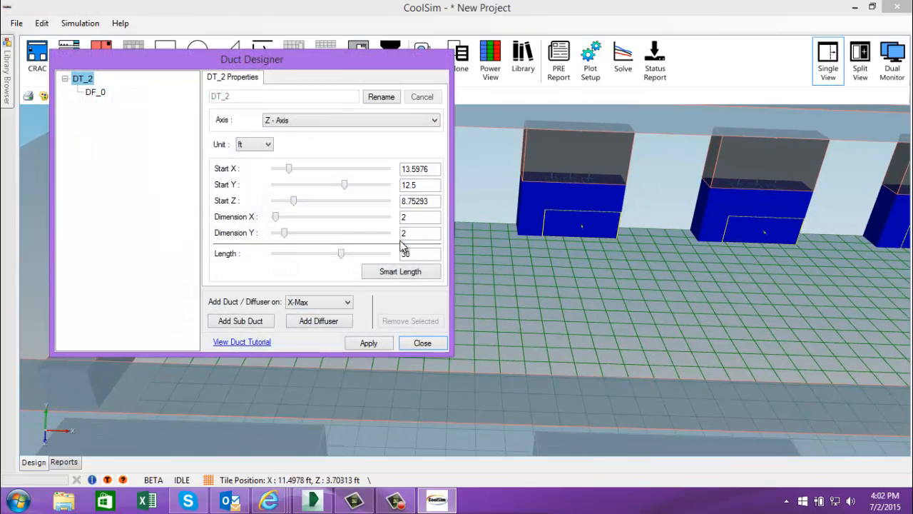
left_click_drag(330, 60, 779, 98)
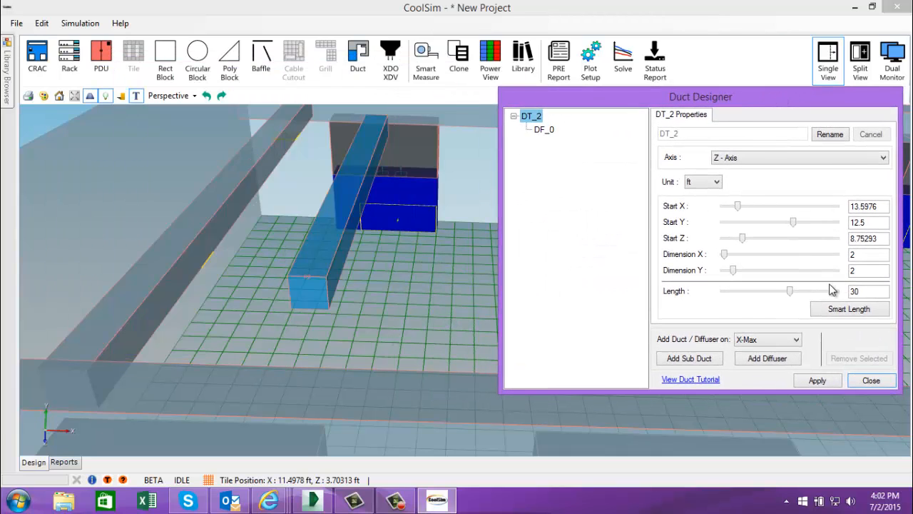
left_click(836, 312)
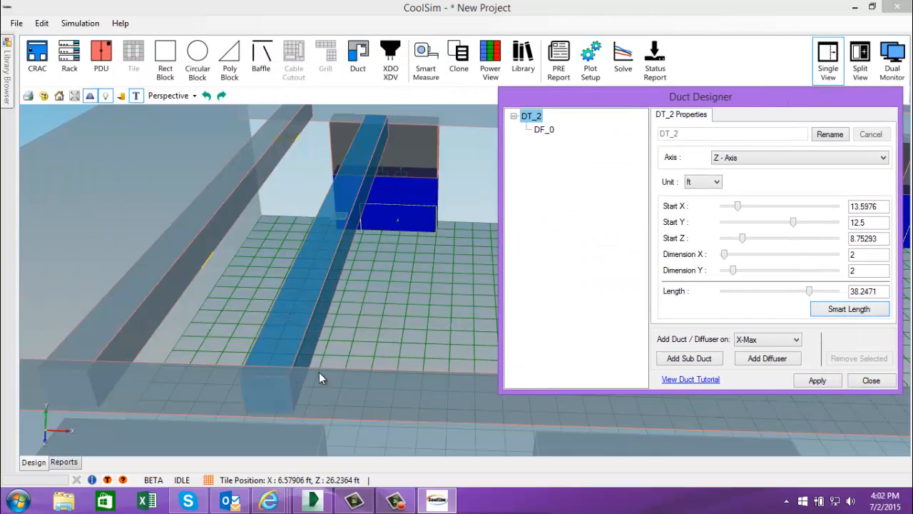
left_click(815, 380)
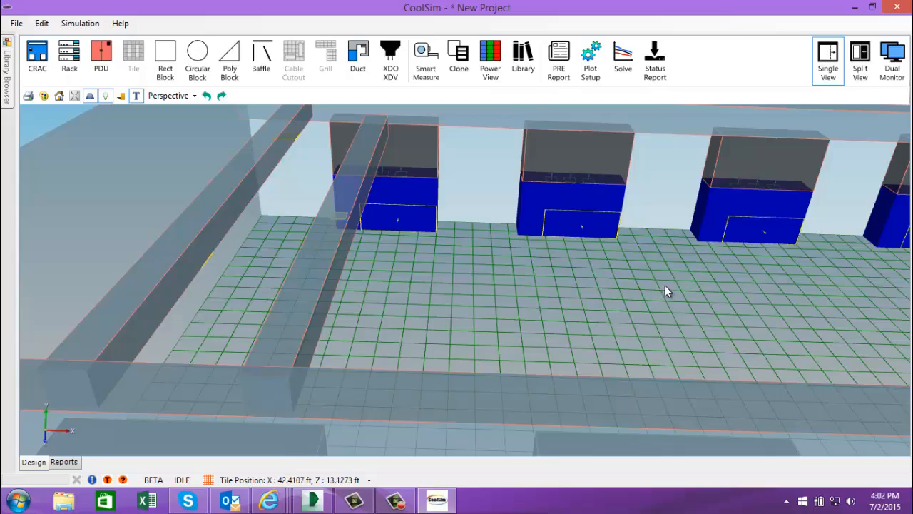
Add a sub duct on the standalone duct's open end and extend it to the far-wall main duct with Smart Length.
middle_click_drag(665, 285, 346, 365)
middle_click_drag(539, 299, 178, 168)
middle_click_drag(584, 332, 553, 255)
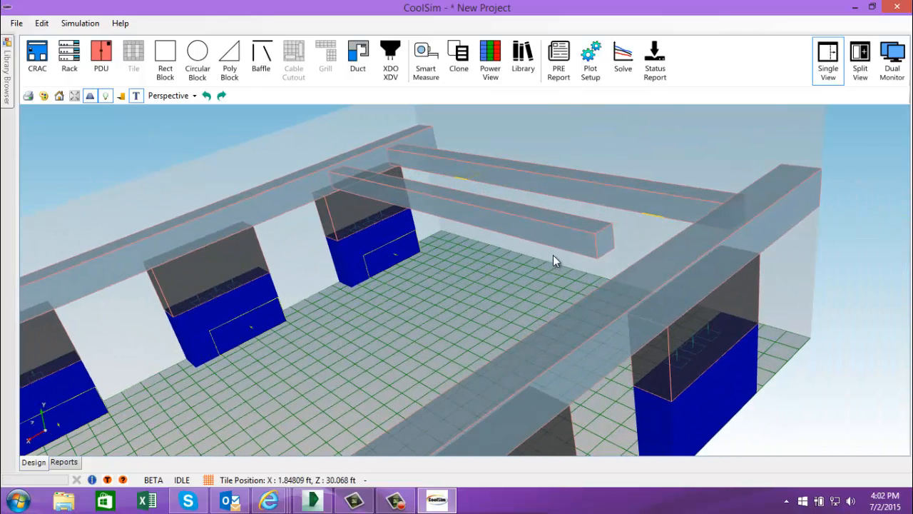
right_click(607, 242)
left_click(645, 289)
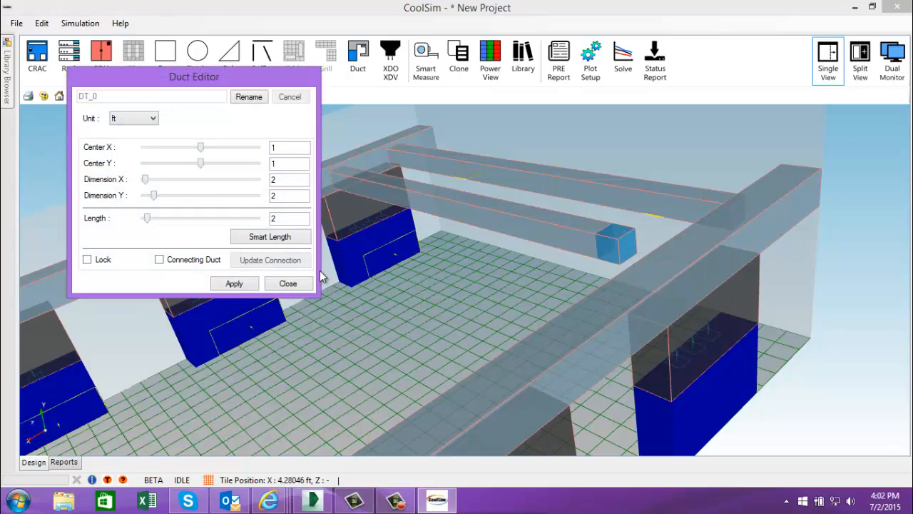
left_click(256, 236)
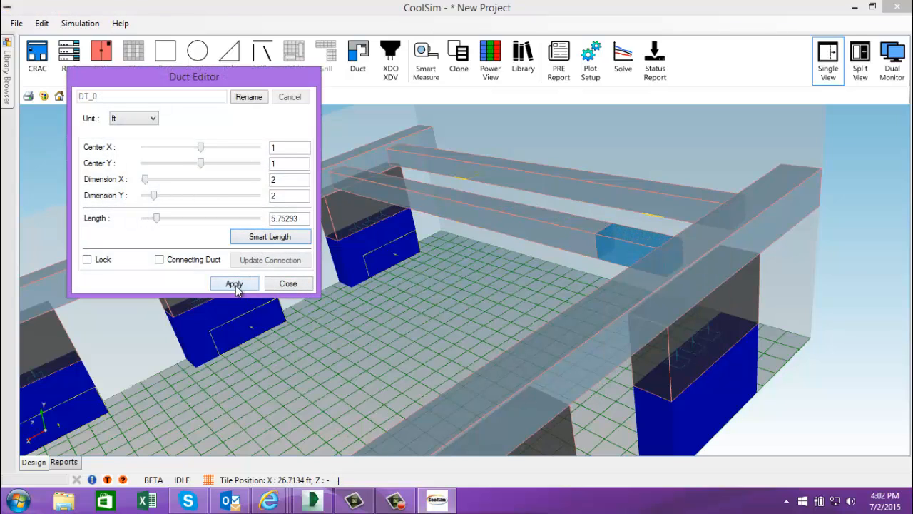
left_click(236, 283)
middle_click_drag(236, 284, 232, 156)
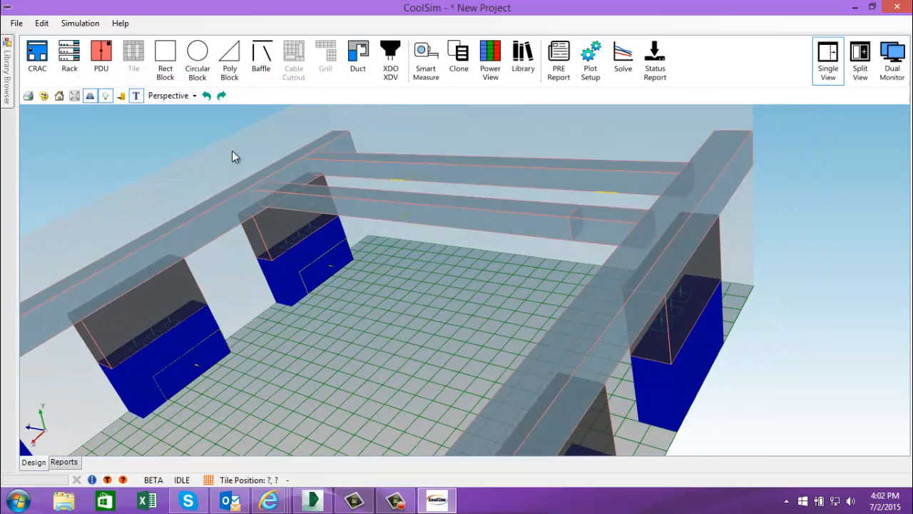
In the Top view, clone the standalone duct assembly into 5 copies spaced 10 ft along X.
left_click(182, 98)
left_click(176, 126)
scroll(260, 243, "up", 4)
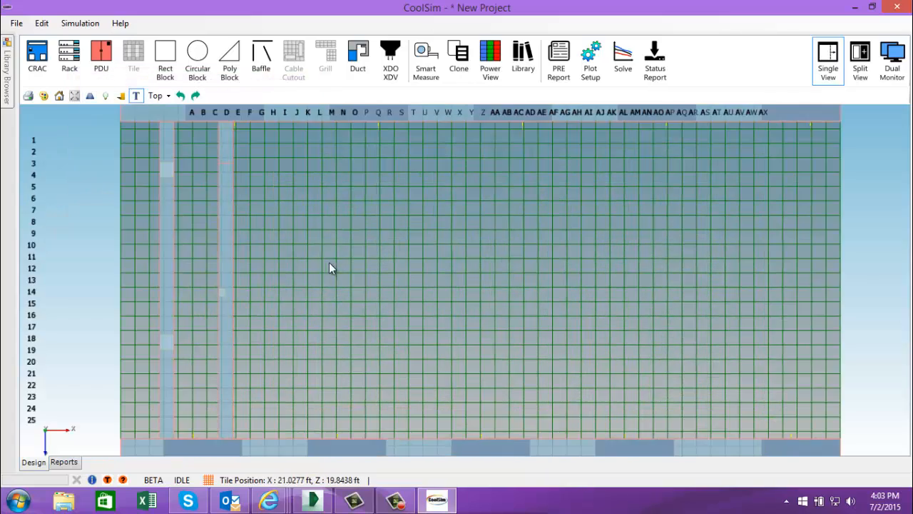
scroll(360, 260, "down", 2)
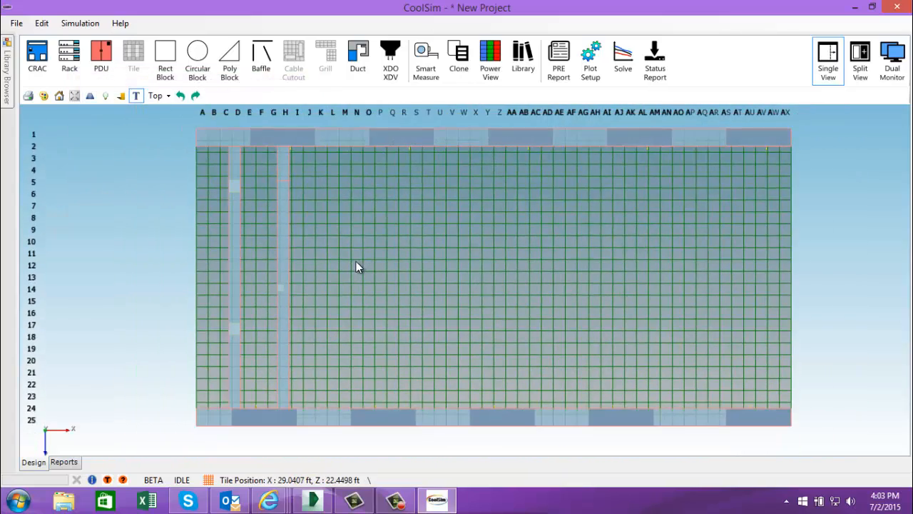
left_click(286, 252)
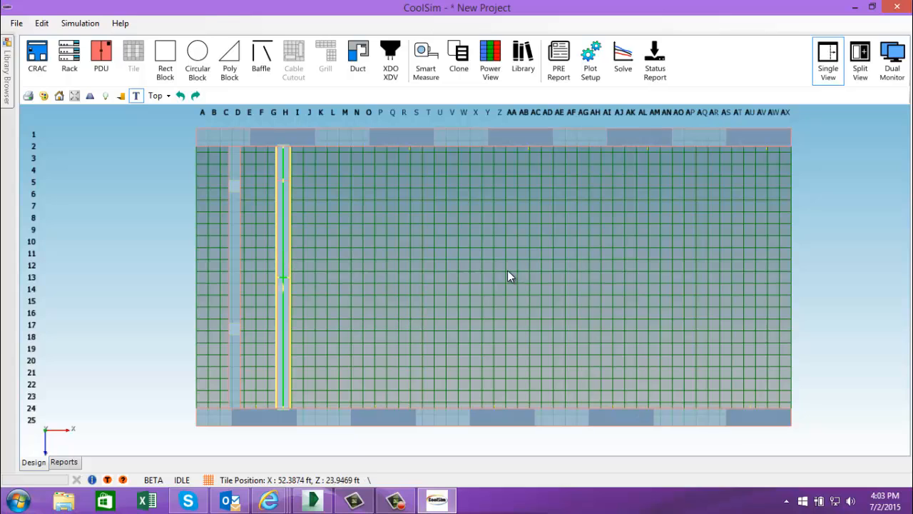
left_click(457, 57)
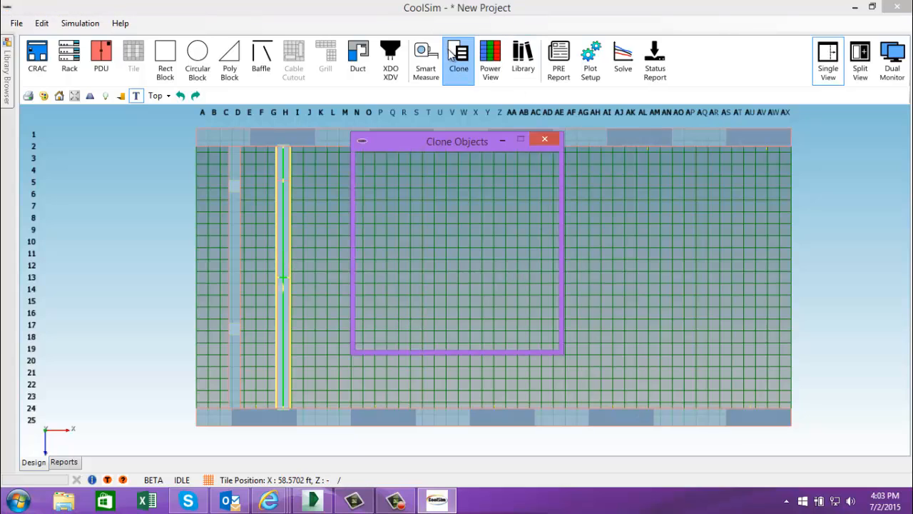
double_click(482, 206)
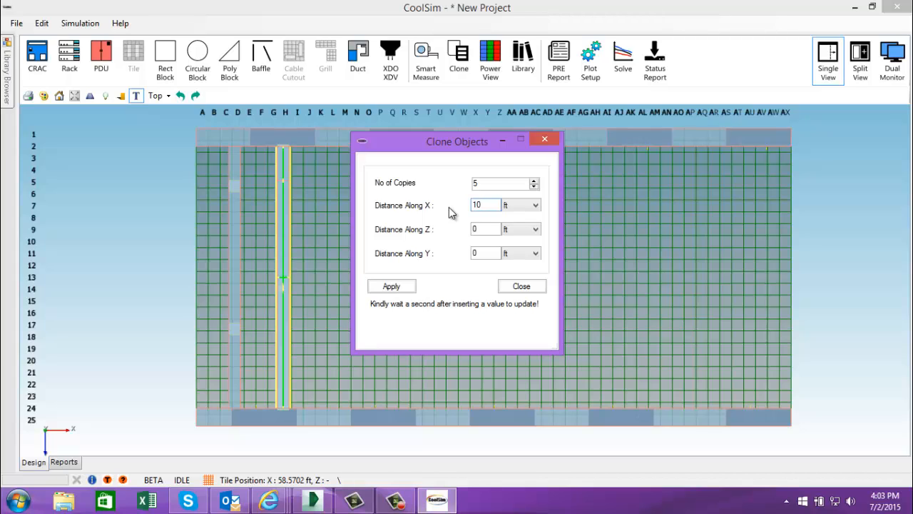
left_click_drag(485, 150, 767, 157)
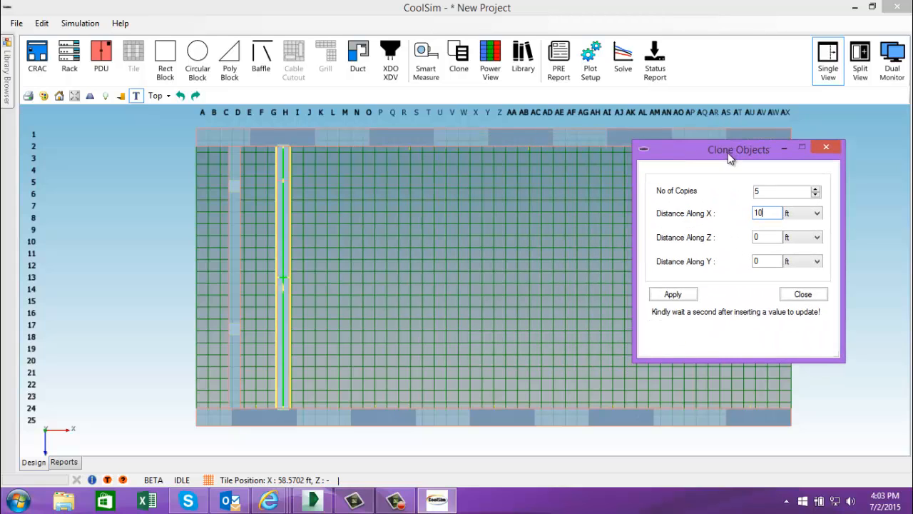
left_click(674, 294)
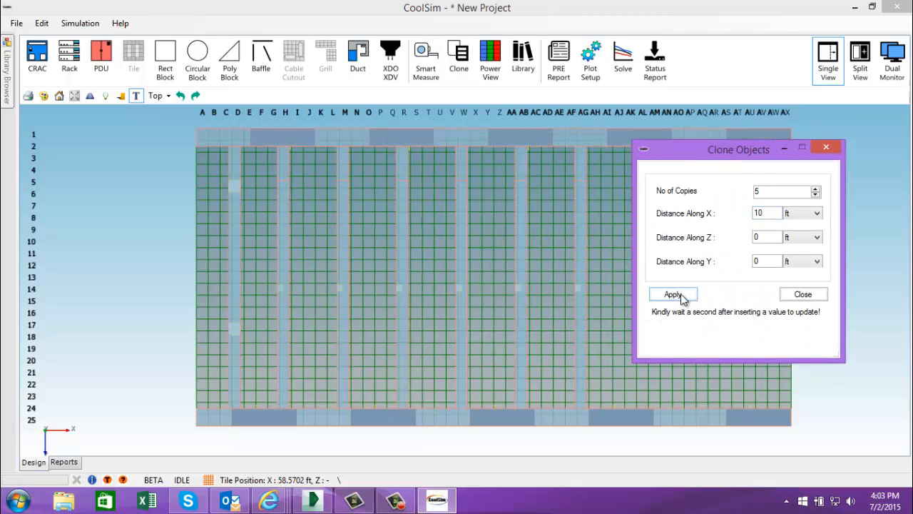
left_click(804, 294)
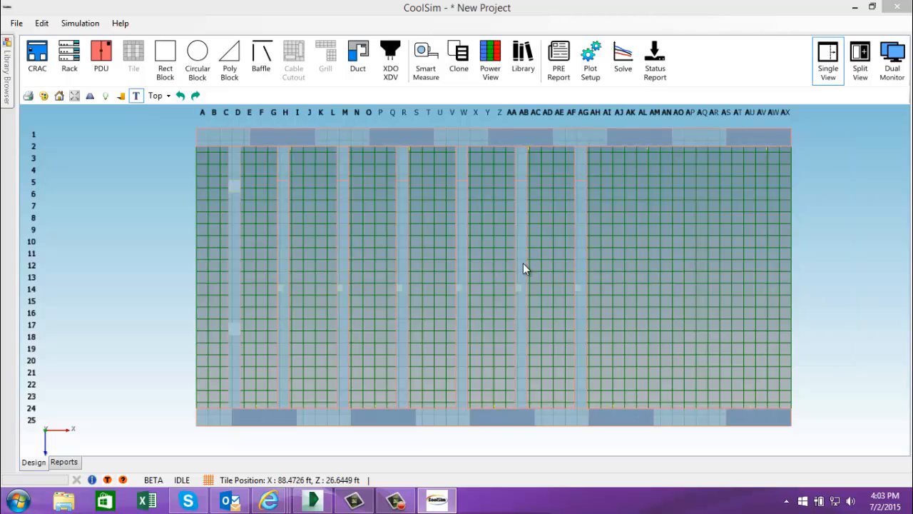
Return to the Perspective view to examine the cloned overhead ducts.
left_click(160, 100)
left_click(179, 112)
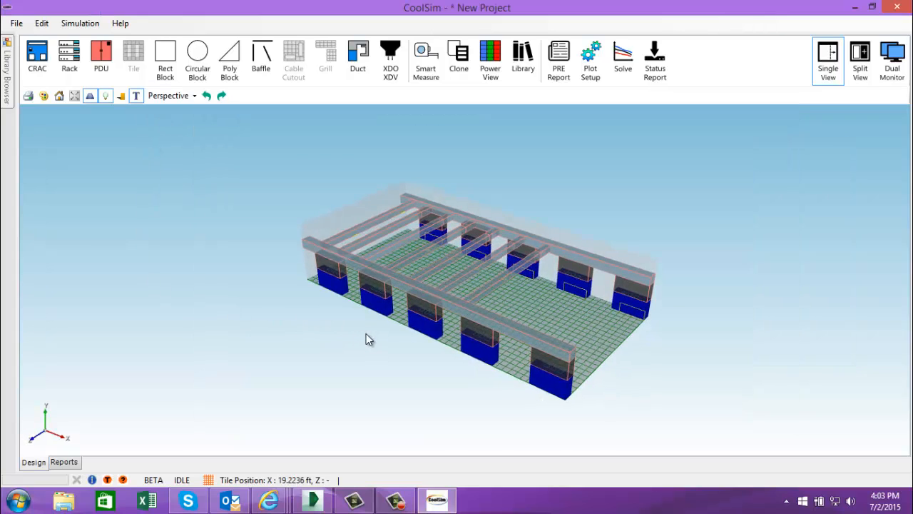
left_click_drag(366, 339, 320, 372)
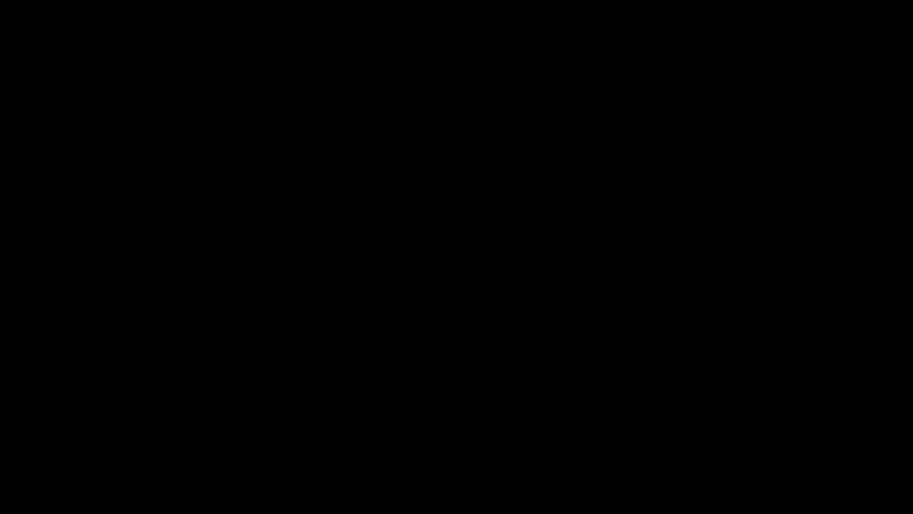